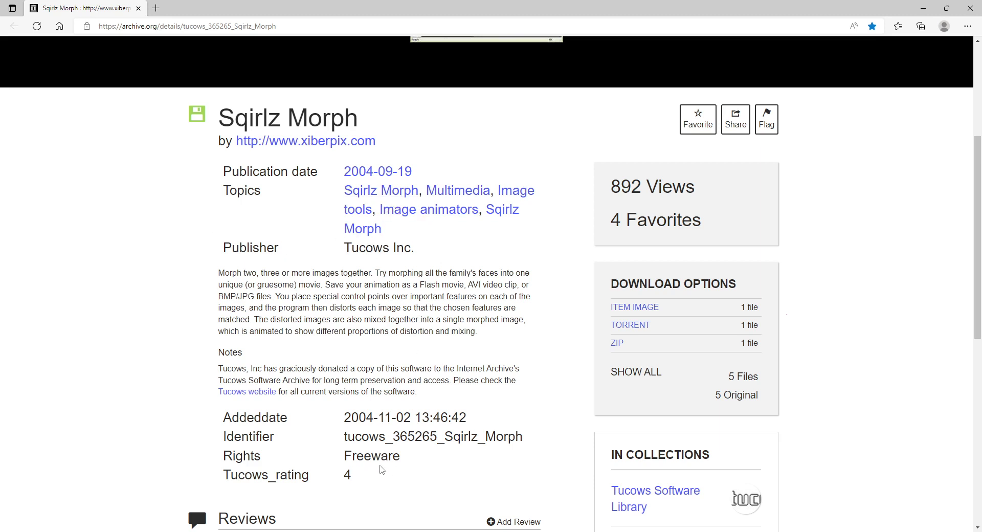
Review the Sqirlz Morph page on the Internet Archive, including its description and download options.
scroll(447, 344, "up", 4)
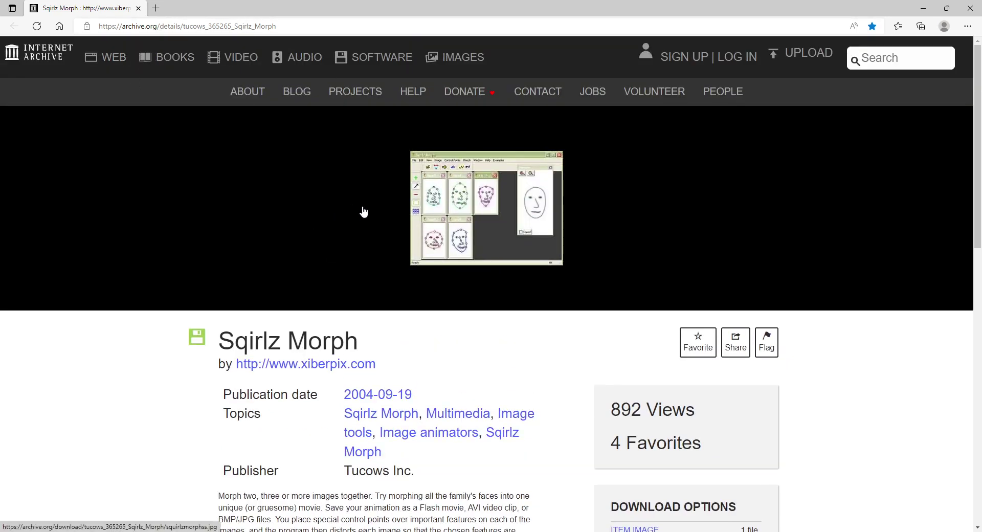
scroll(361, 212, "down", 3)
scroll(471, 279, "down", 2)
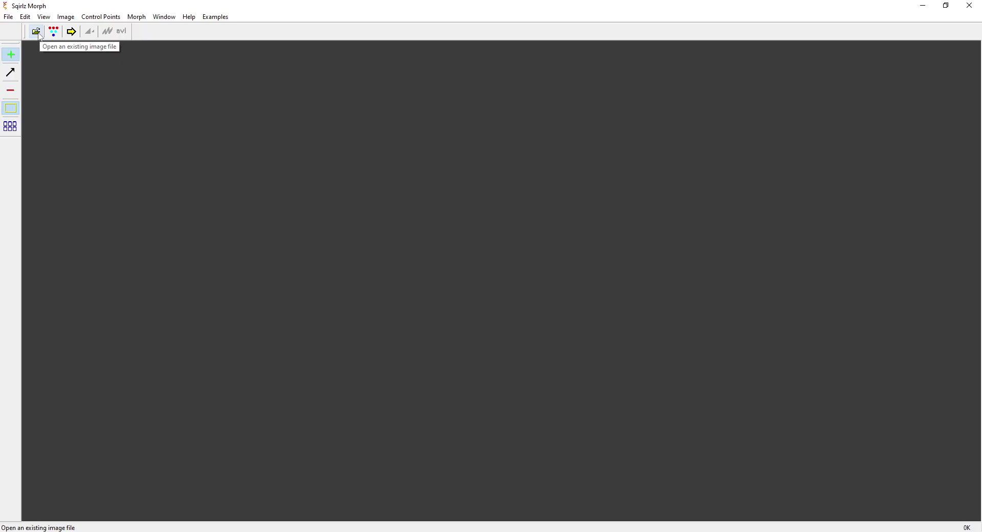
Open the images new13 and new47 from the sqirlz folder in Sqirlz Morph.
left_click(39, 35)
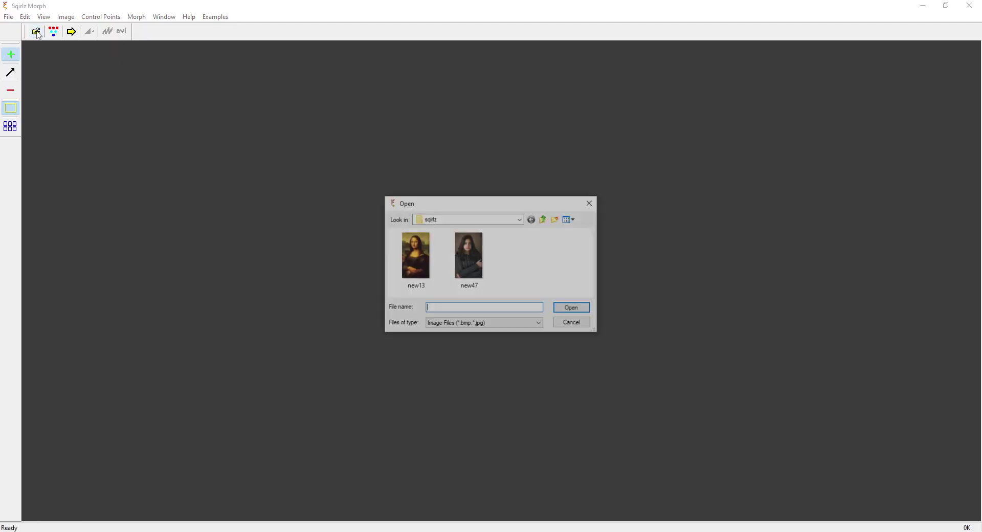
left_click(437, 267)
left_click(573, 308)
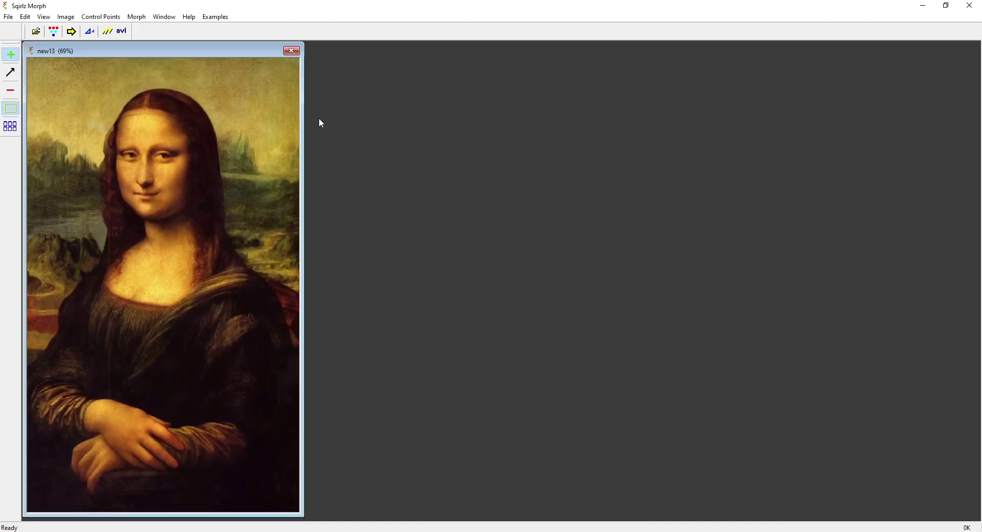
left_click(36, 32)
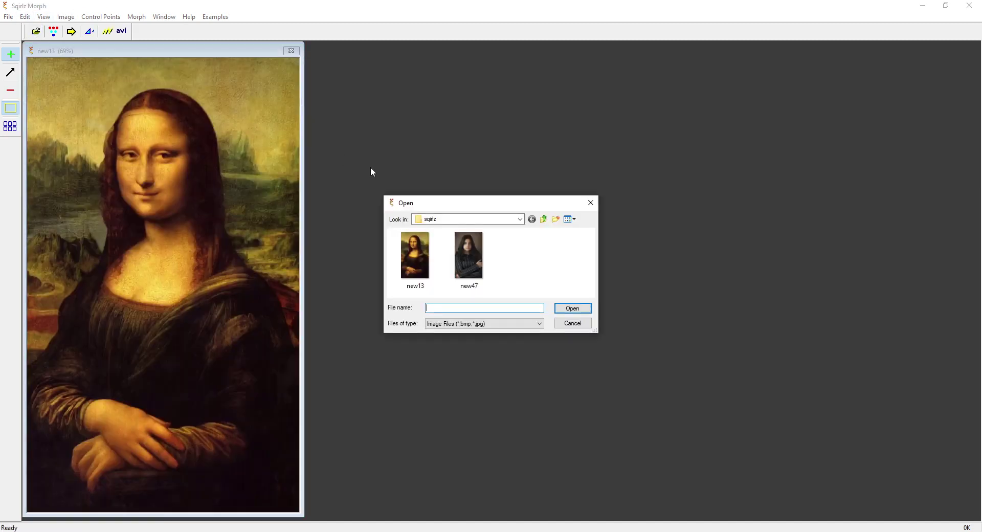
left_click(469, 256)
left_click(573, 308)
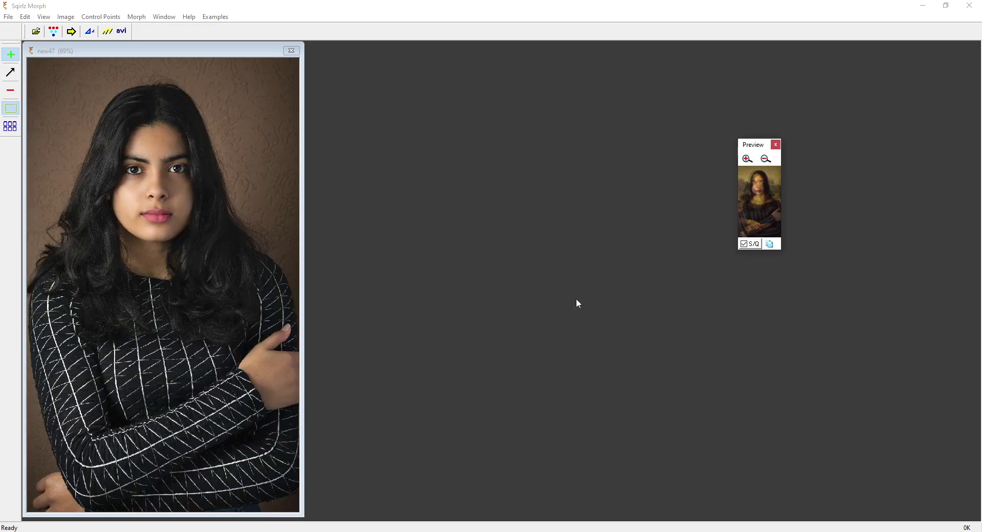
Place the new47 image window beside new13 and move the Preview window clear of both images.
left_click_drag(179, 55, 595, 58)
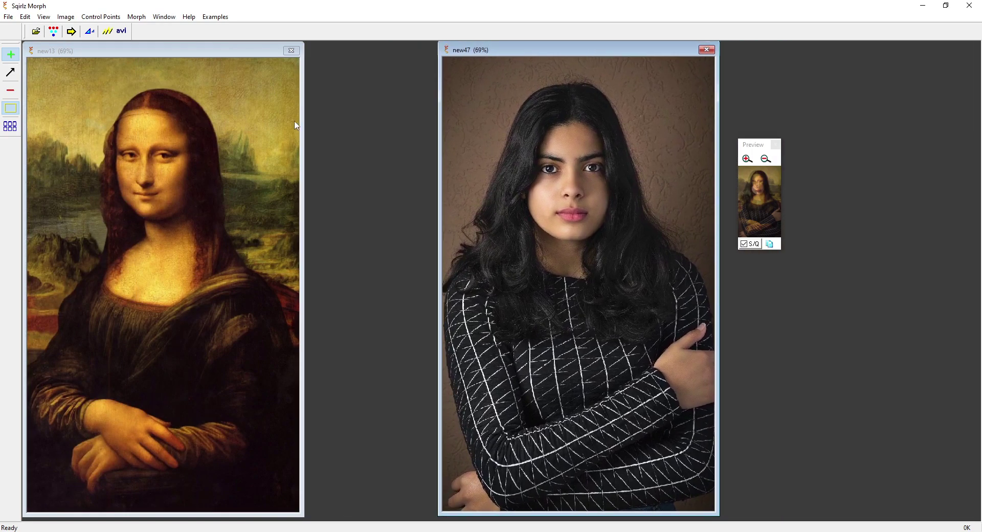
left_click_drag(758, 150, 900, 72)
left_click_drag(543, 50, 544, 50)
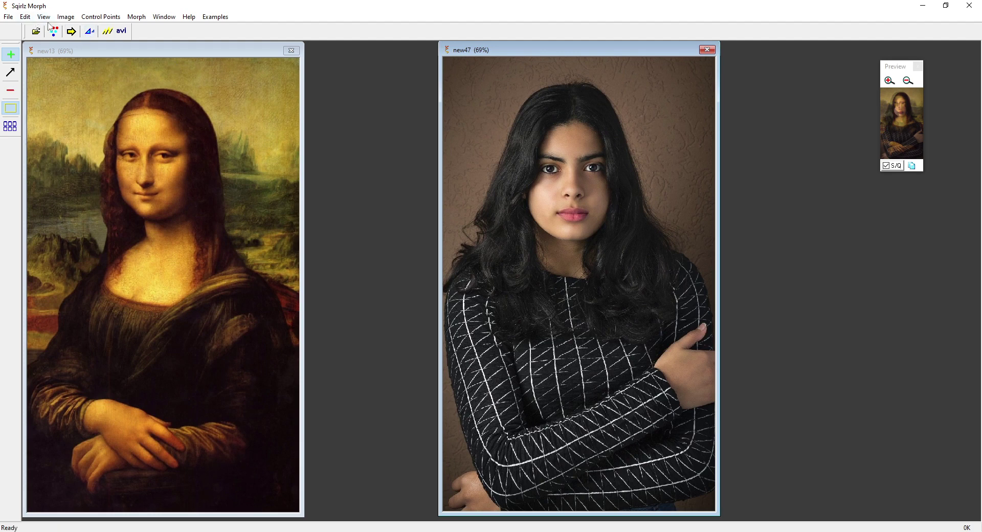
Set the morph to the One Way mode.
left_click(136, 18)
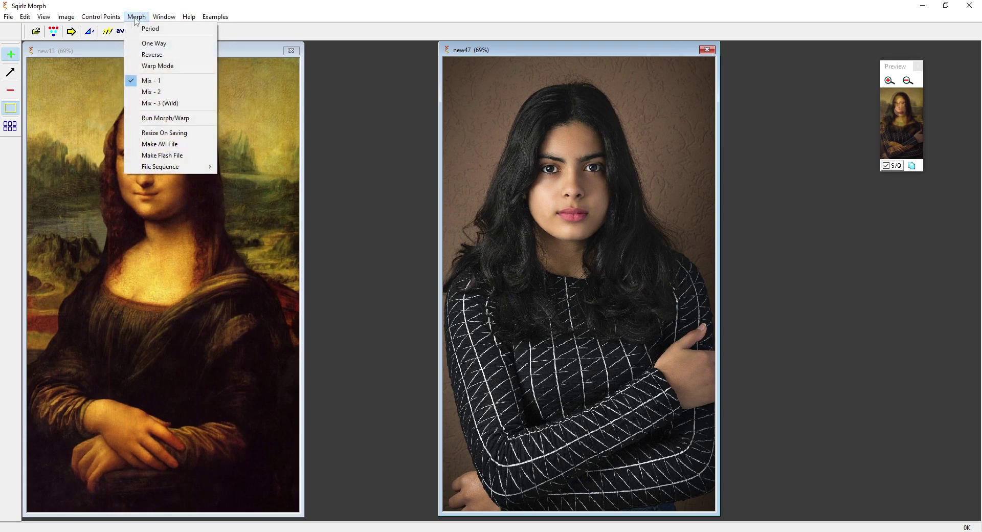
left_click(152, 44)
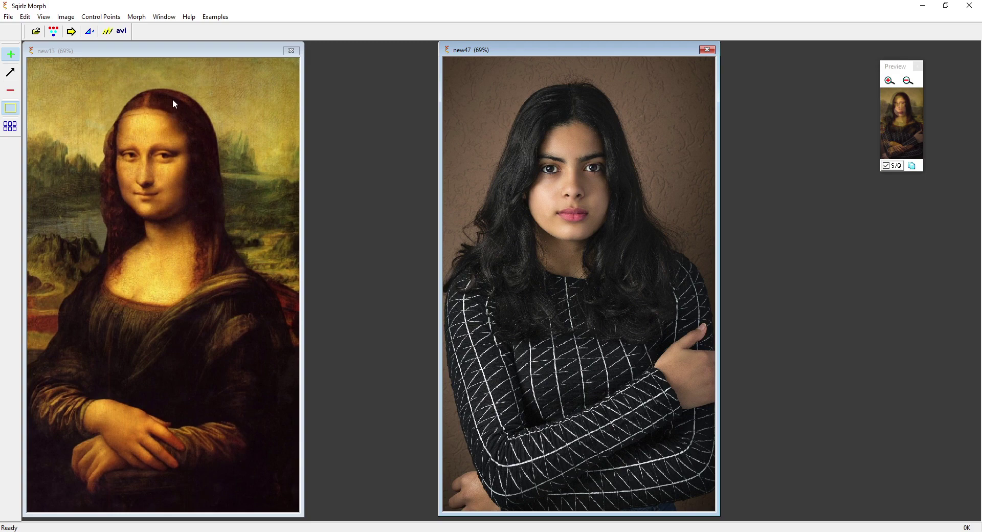
Enlarge the new13 image to 143%, bring its face into view and arrange it beside the new47 image.
left_click(194, 44)
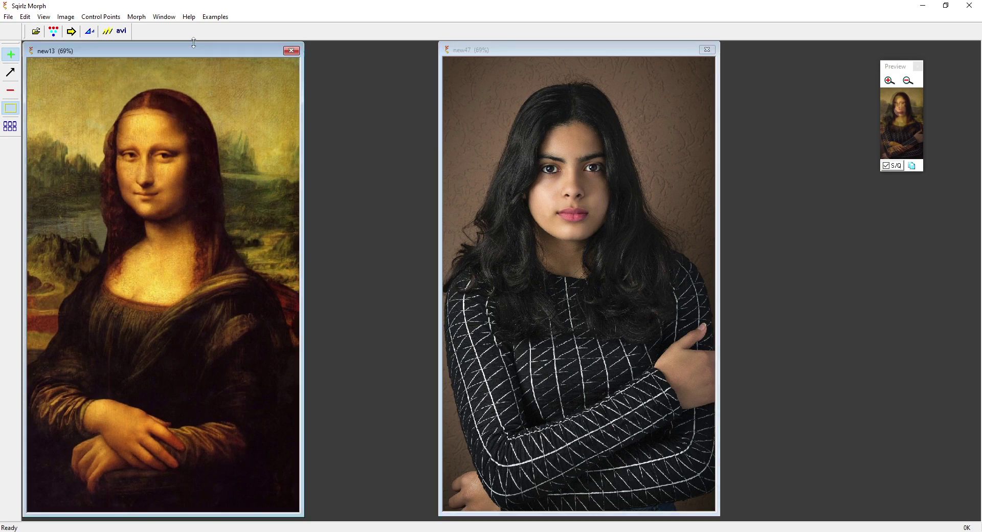
scroll(194, 43, "up", 4)
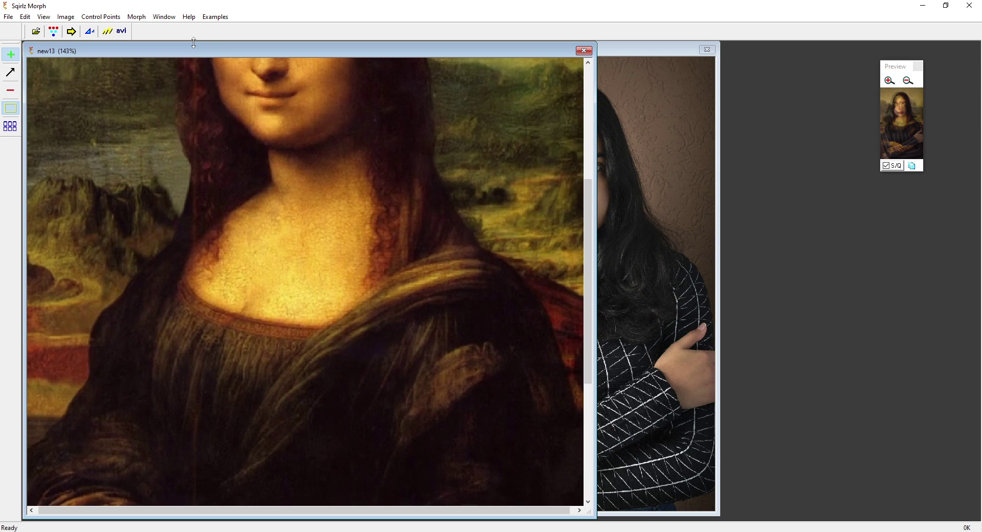
left_click_drag(588, 221, 601, 91)
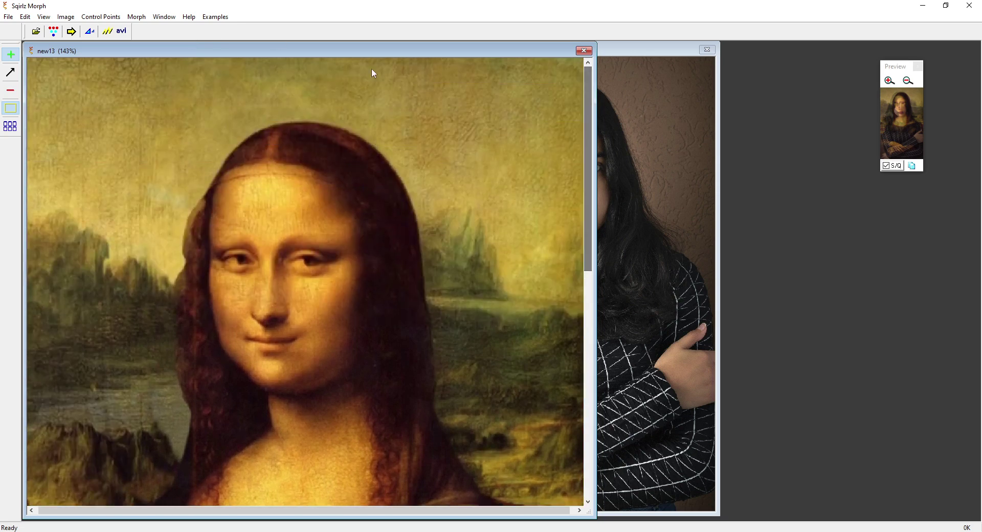
left_click_drag(275, 55, 227, 69)
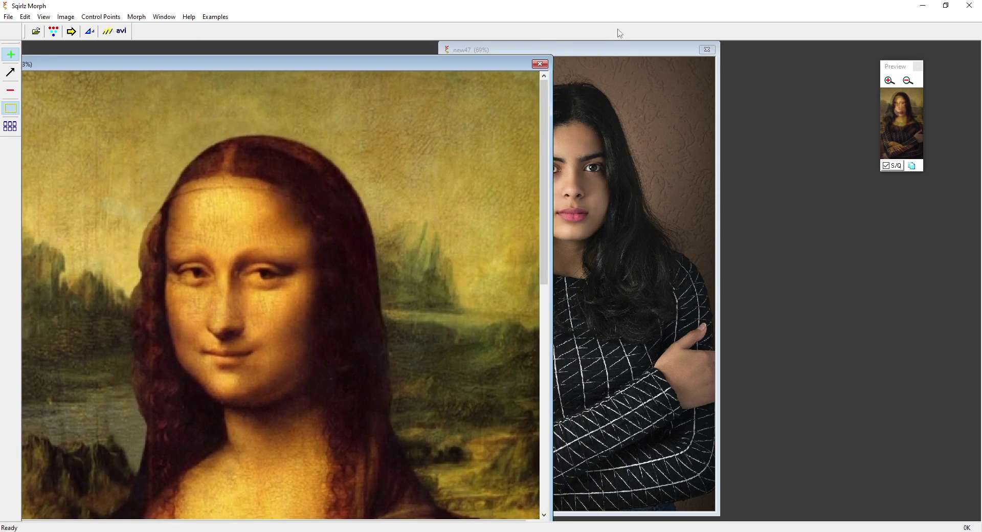
left_click_drag(609, 56, 824, 59)
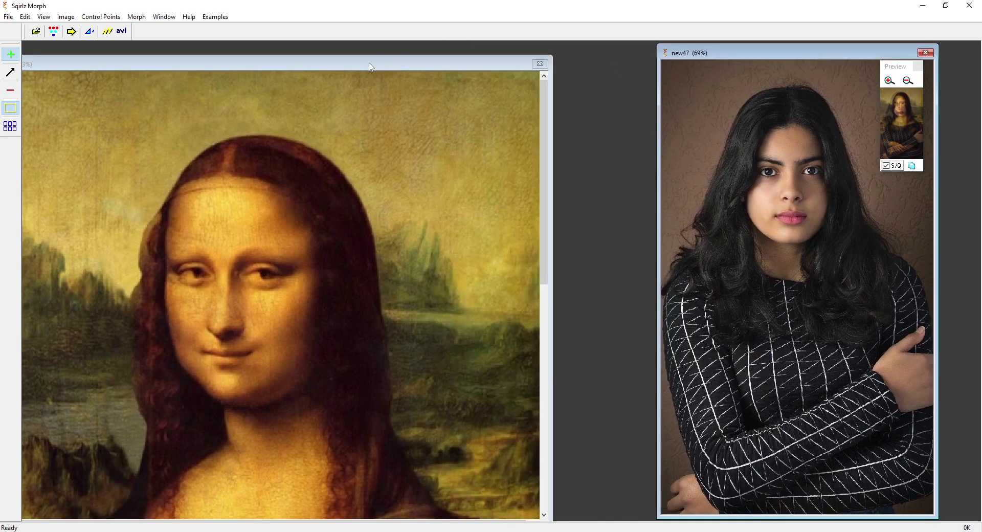
left_click_drag(372, 64, 409, 62)
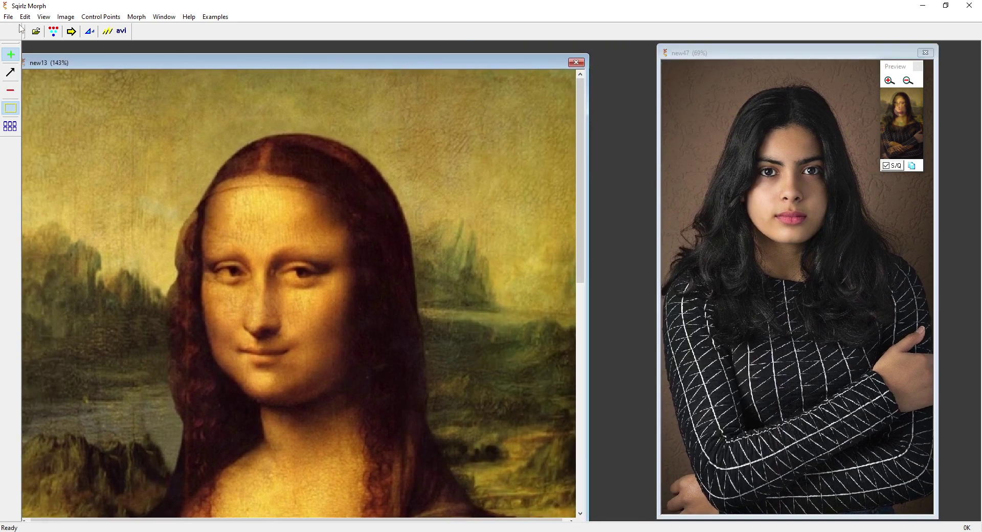
Add control points on new13 at the corners of both eyes and at the upper and lower lids of the shaded-side eye.
left_click(14, 60)
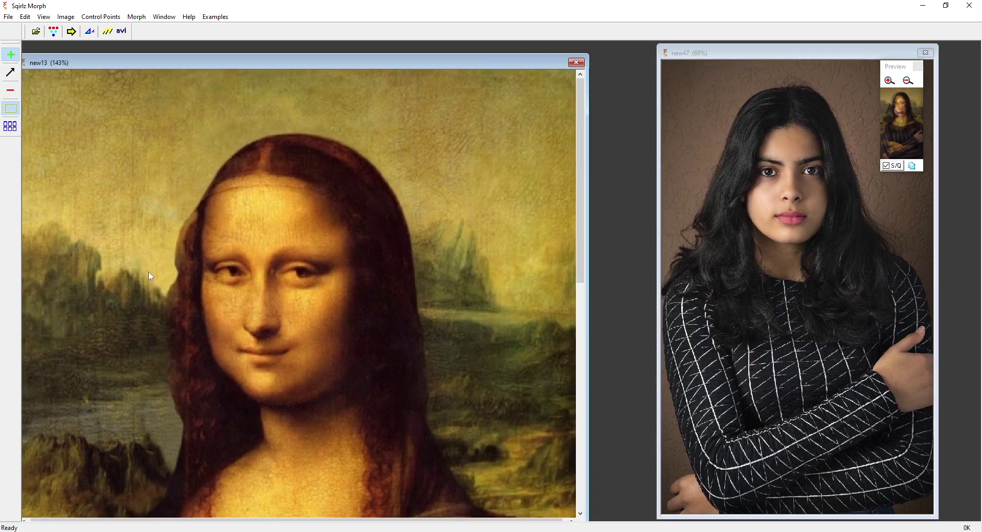
left_click(213, 273)
left_click(247, 275)
left_click(282, 274)
left_click(318, 273)
left_click(301, 263)
left_click(302, 278)
Add control points on new13 at the nose tip, chin, both sides of the jaw, and the sides and crown of the hair.
left_click(256, 327)
left_click(268, 397)
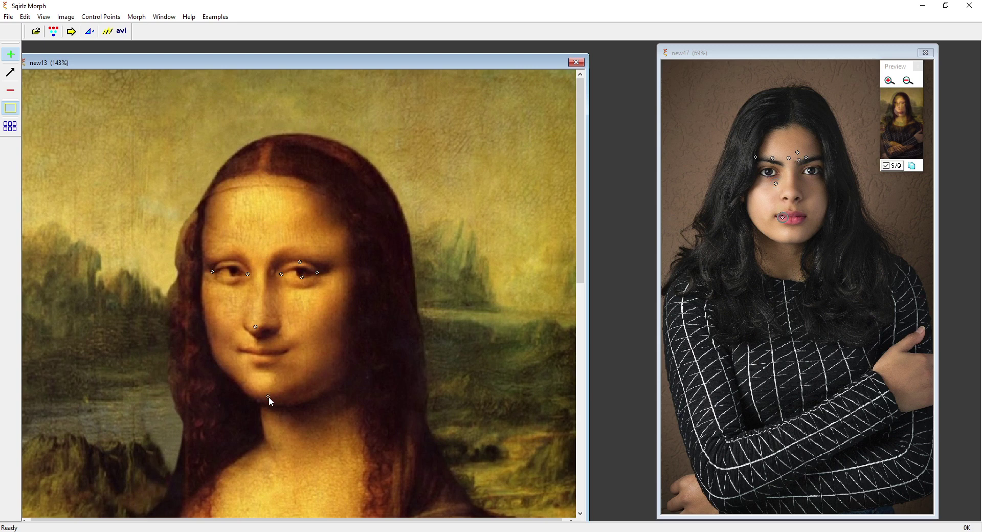
left_click(214, 359)
left_click(355, 357)
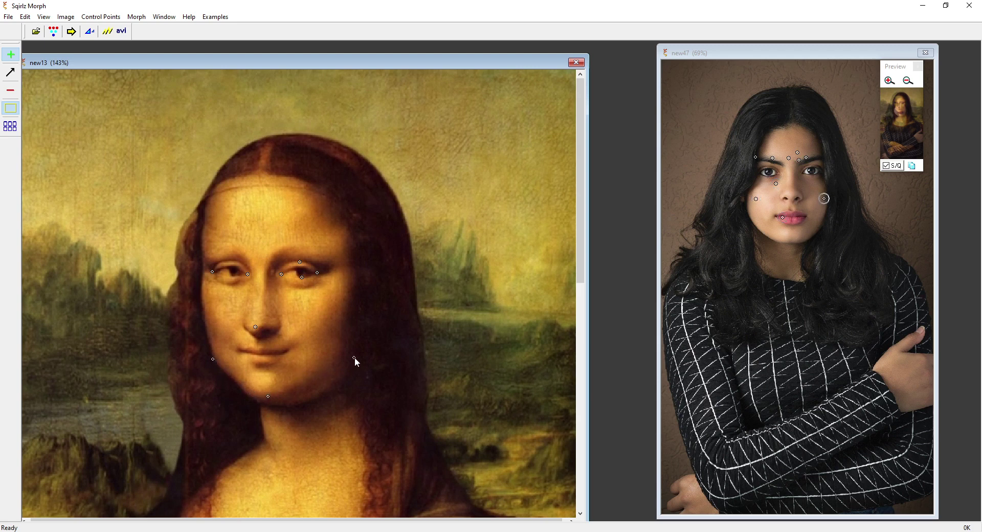
left_click(202, 201)
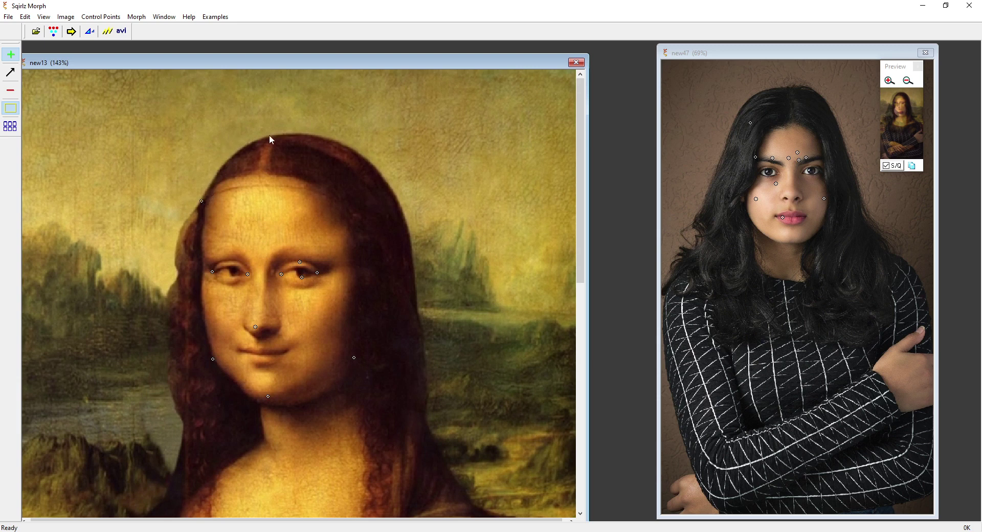
left_click(296, 132)
left_click(405, 214)
Reduce new13 to 99%, enlarge new47 to 143% and arrange the windows so both faces are visible side by side.
left_click_drag(756, 56, 730, 72)
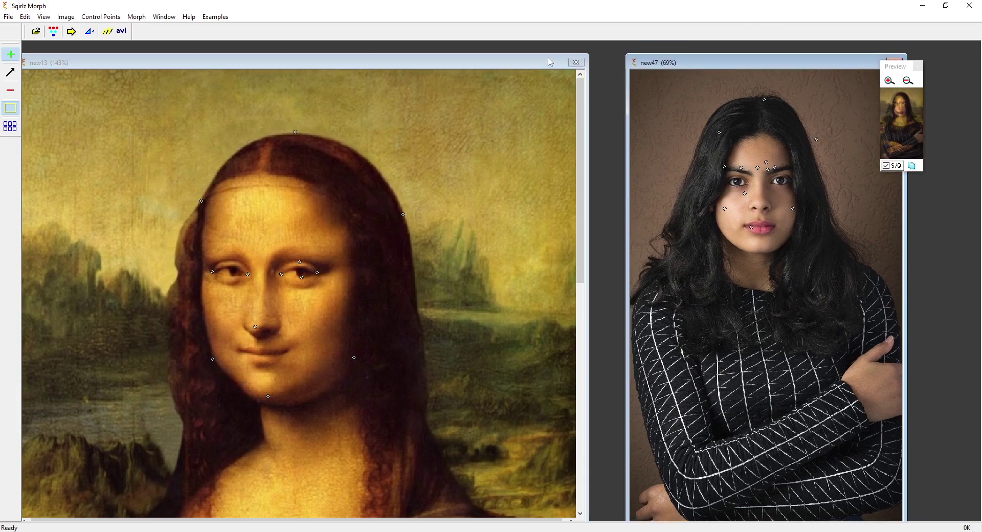
left_click_drag(530, 65, 515, 67)
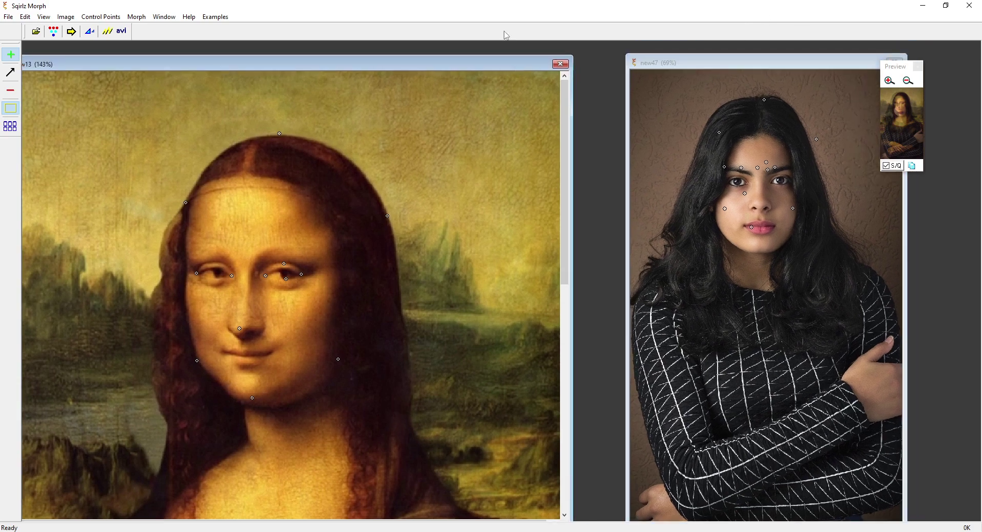
key("minus")
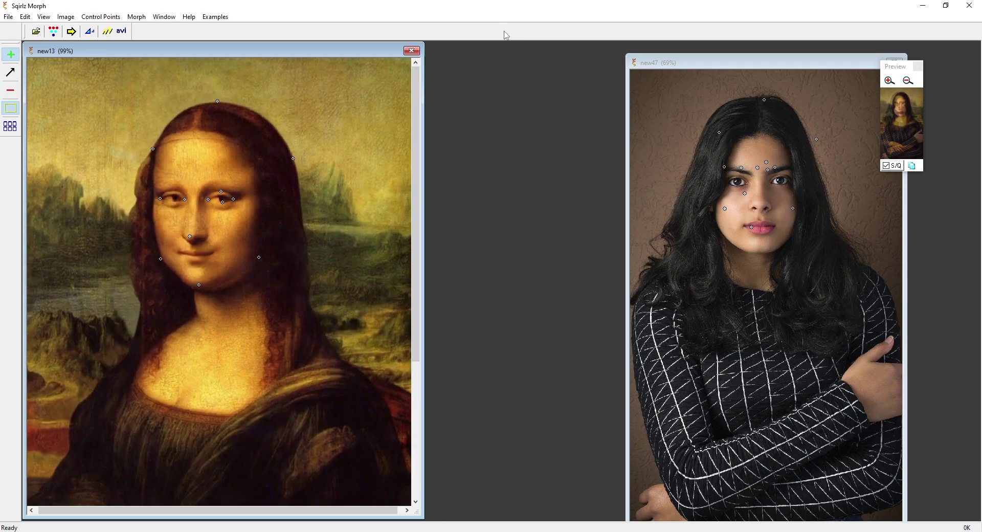
left_click_drag(739, 62, 622, 61)
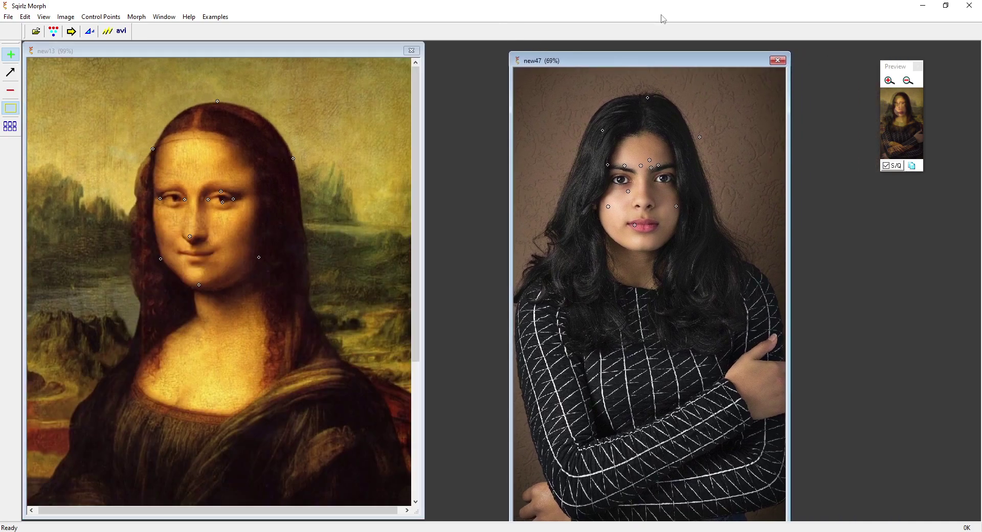
key("plus")
key("plus")
key("plus")
key("plus")
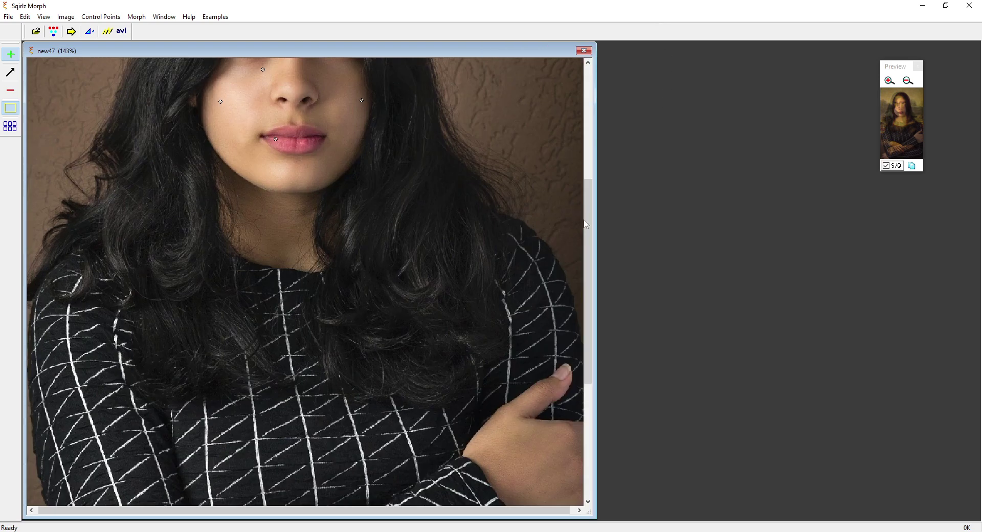
left_click_drag(586, 224, 600, 124)
left_click_drag(303, 56, 629, 68)
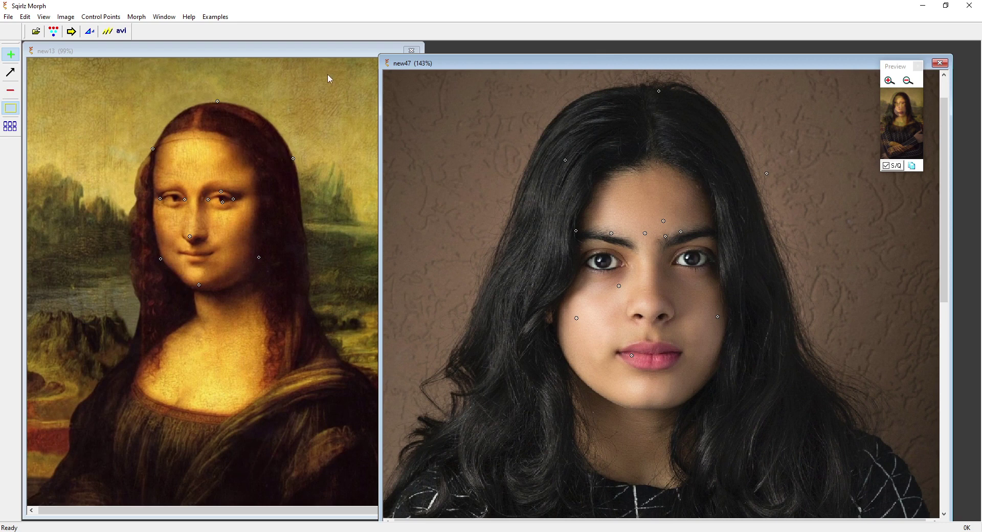
Move the eye control points on new47 onto the matching corners and lids of the woman's eyes.
left_click(11, 75)
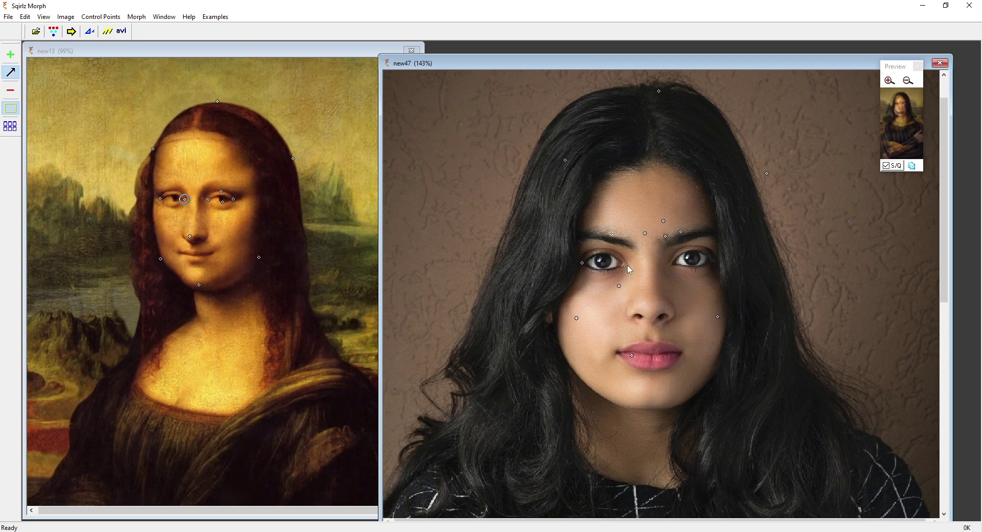
left_click_drag(628, 266, 623, 264)
left_click_drag(681, 233, 709, 258)
left_click_drag(667, 238, 698, 267)
Move the head outline control points on new47 onto the sides and crown of the hair, the jaw edges and the chin.
left_click_drag(561, 160, 527, 175)
left_click_drag(659, 91, 639, 86)
left_click_drag(767, 172, 755, 186)
left_click_drag(579, 319, 557, 343)
left_click(631, 355)
left_click_drag(655, 406, 655, 409)
Add control points at both mouth corners on new13, and align the mouth and nose points on new47.
left_click(3, 53)
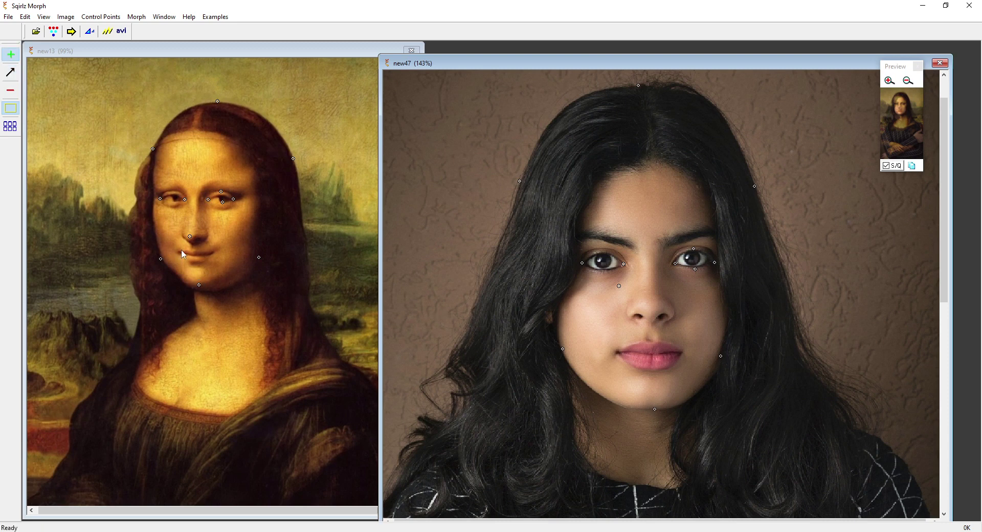
left_click(180, 253)
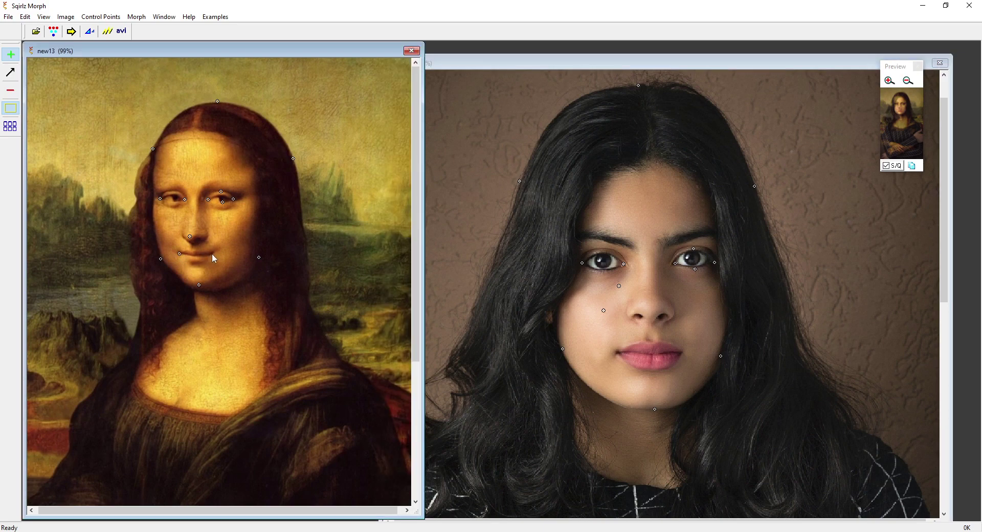
left_click(11, 72)
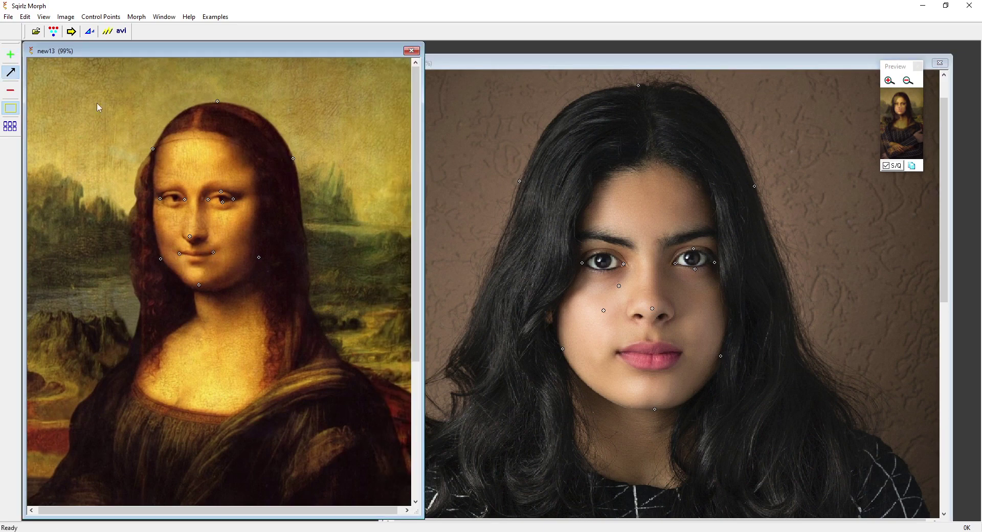
left_click(604, 311)
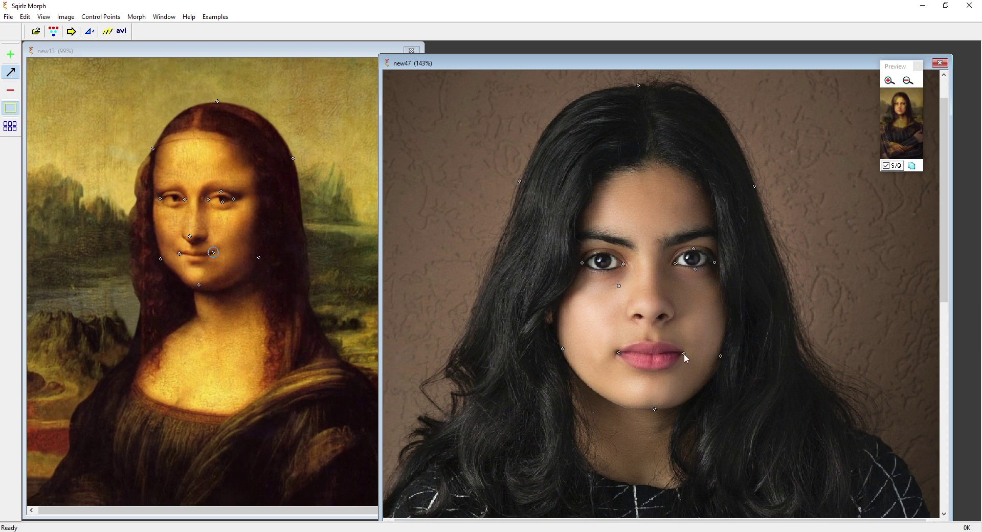
left_click_drag(620, 287, 647, 307)
Reduce the new47 image to 99% and place its window so the face in new13 stays visible.
left_click_drag(625, 68, 596, 59)
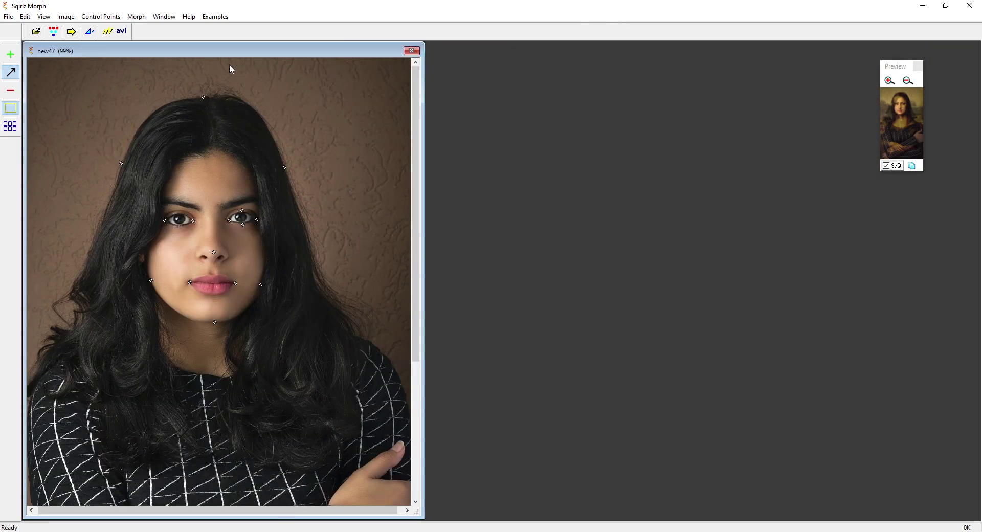
left_click_drag(207, 59, 463, 60)
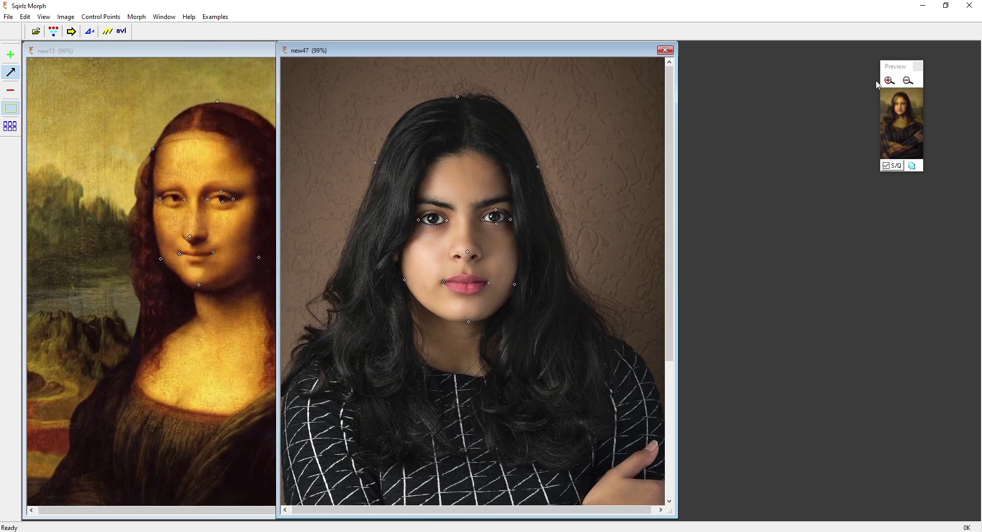
Accept the preset number of frames per cycle for the animation period.
left_click(53, 31)
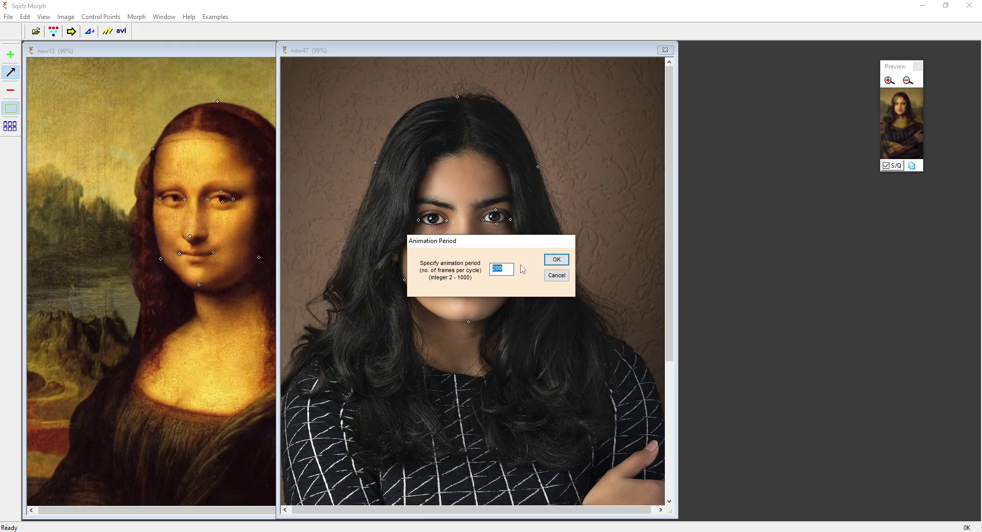
left_click(557, 259)
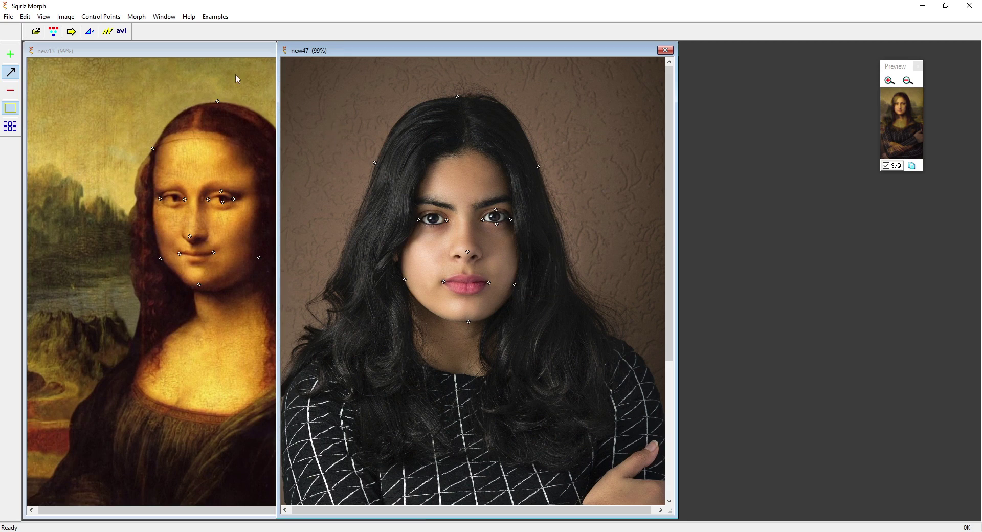
Run the morph preview briefly, stop it, and save the animation as an AVI file named morptest3.
left_click(71, 32)
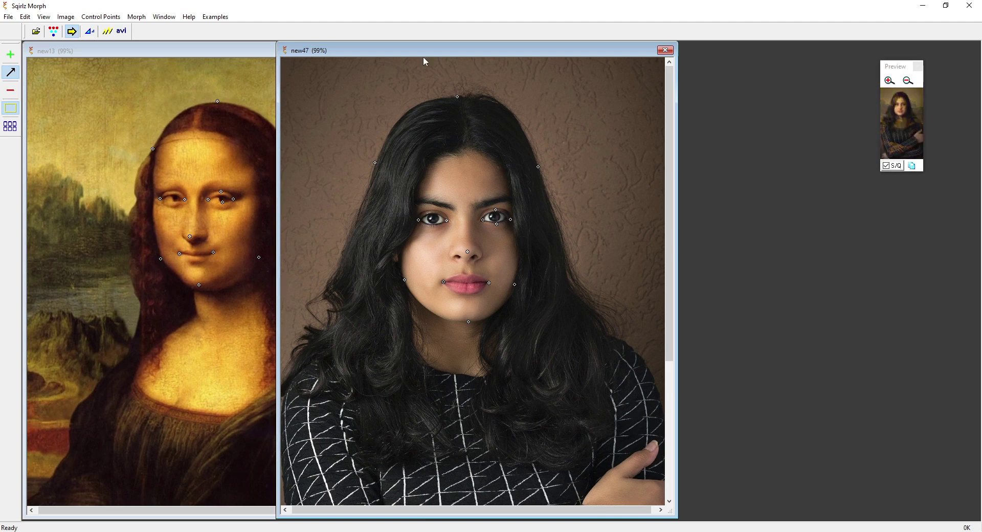
left_click(66, 32)
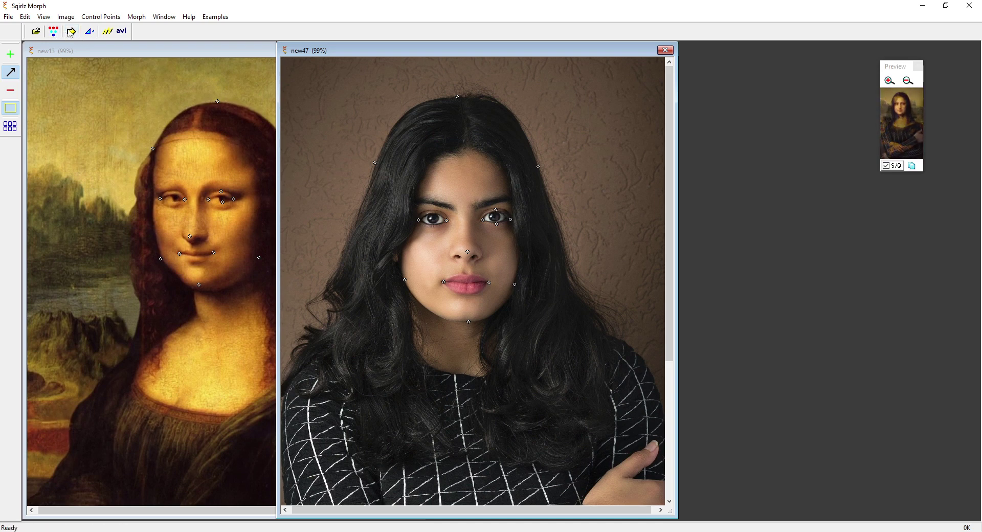
left_click(123, 32)
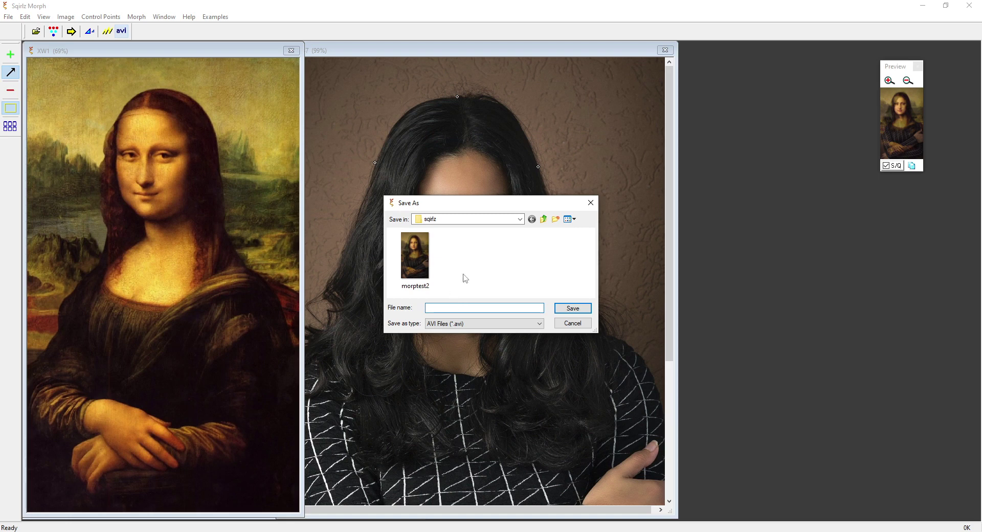
type("morptes")
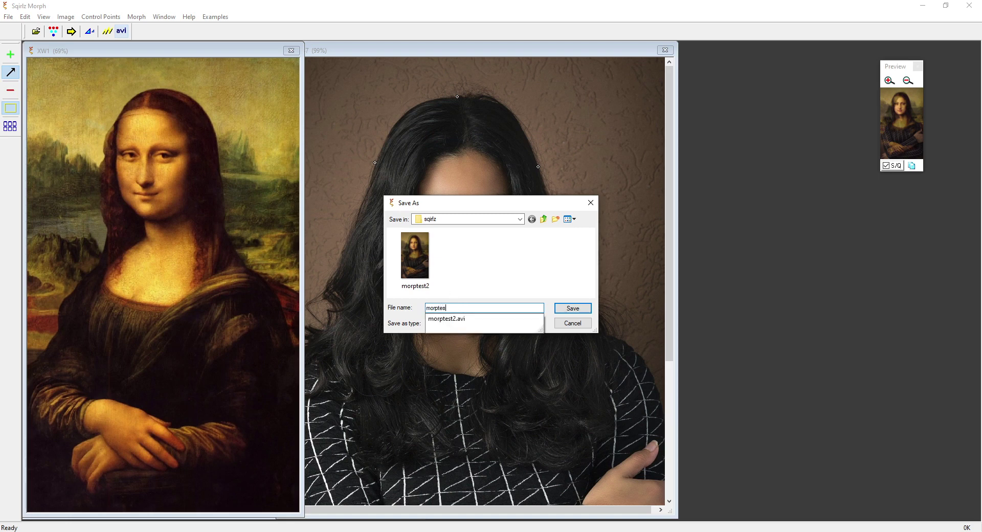
type("t3")
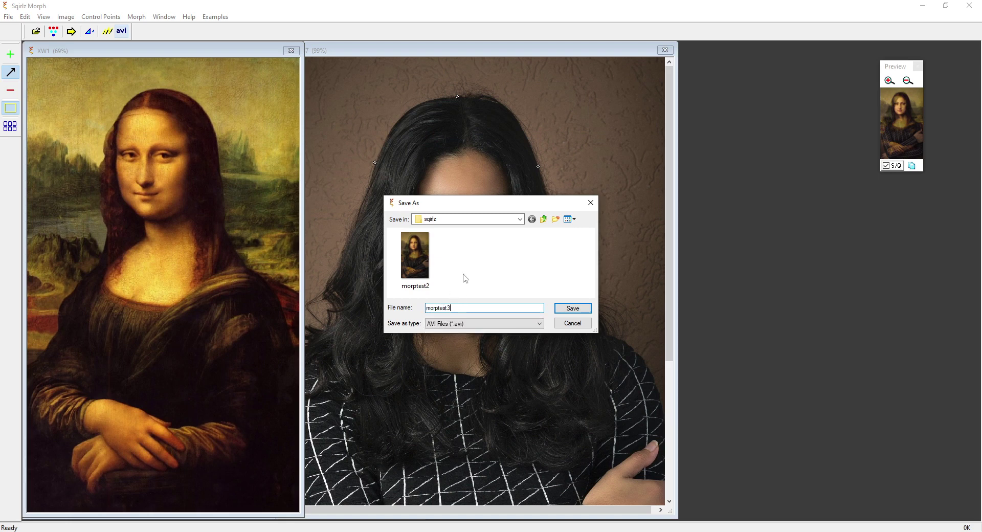
left_click(581, 310)
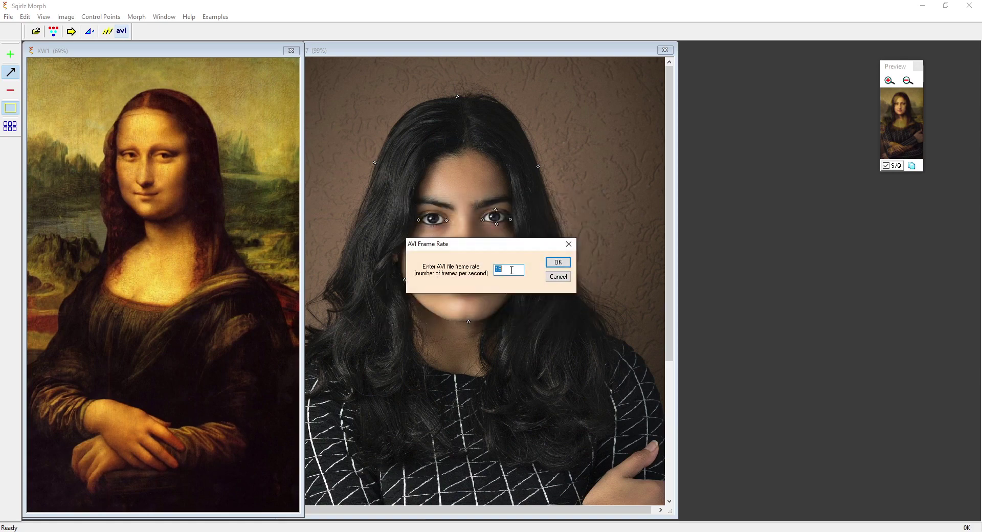
Set the AVI frame rate to 30 frames per second and choose Logitech Video (I420) as the compressor.
type("30")
left_click(559, 263)
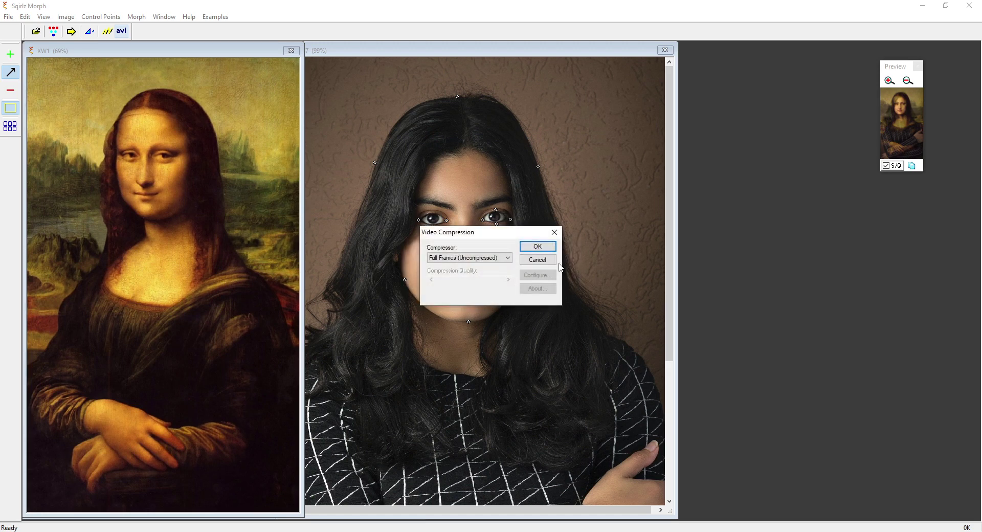
left_click(501, 259)
left_click(501, 259)
left_click(501, 258)
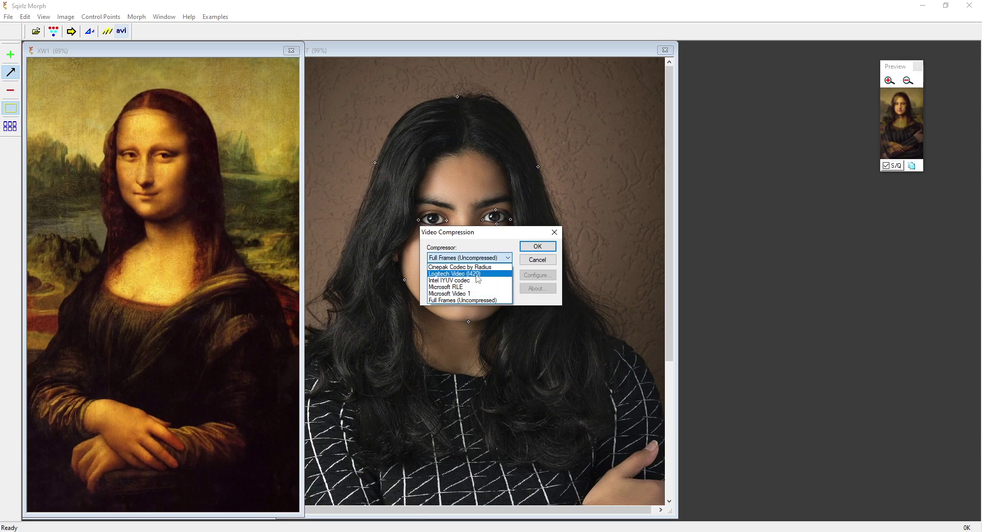
left_click(476, 274)
left_click(537, 247)
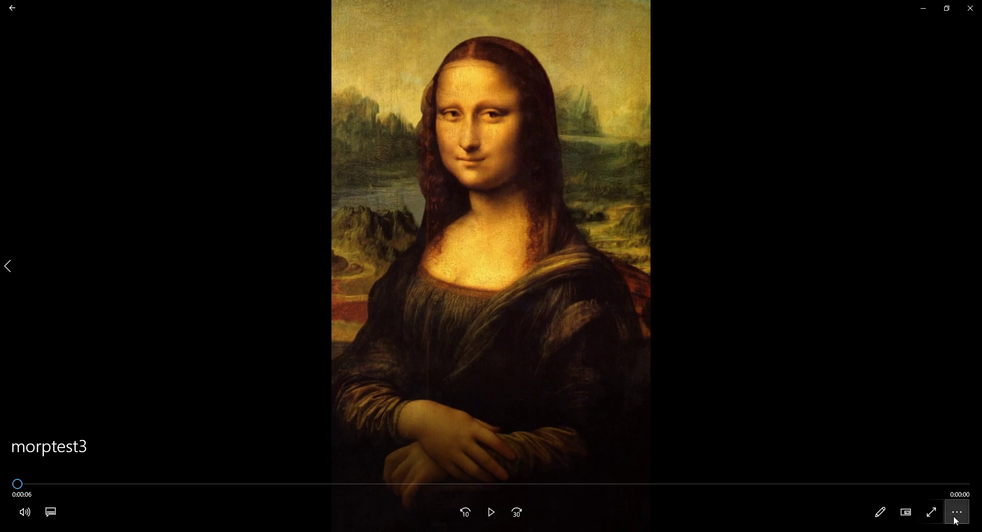
Play the exported morptest3 video in the video player, replaying it from the start to check the morph.
left_click(492, 513)
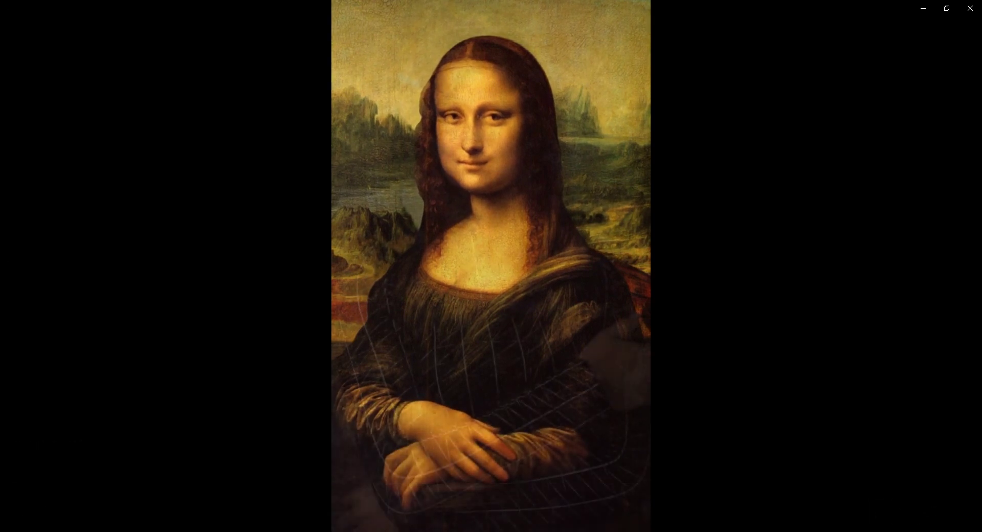
left_click(932, 513)
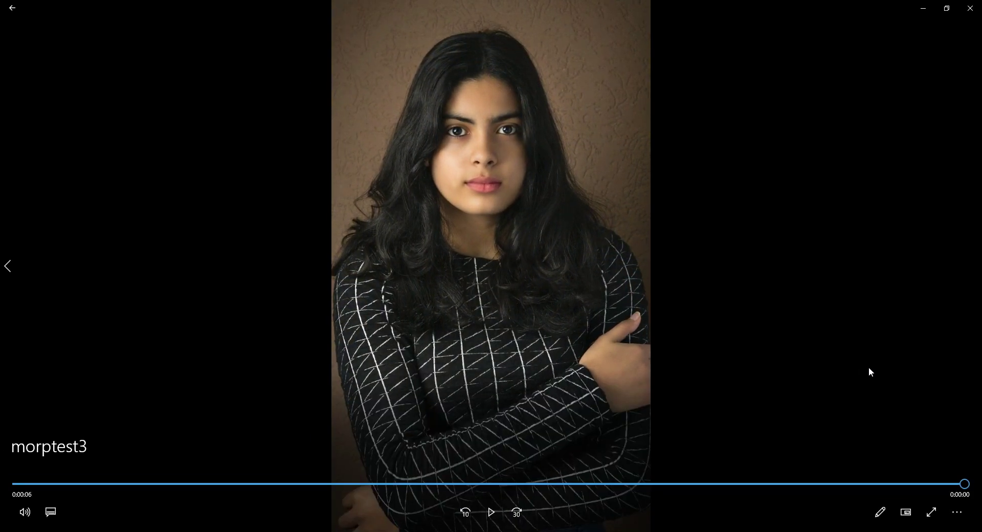
left_click(16, 484)
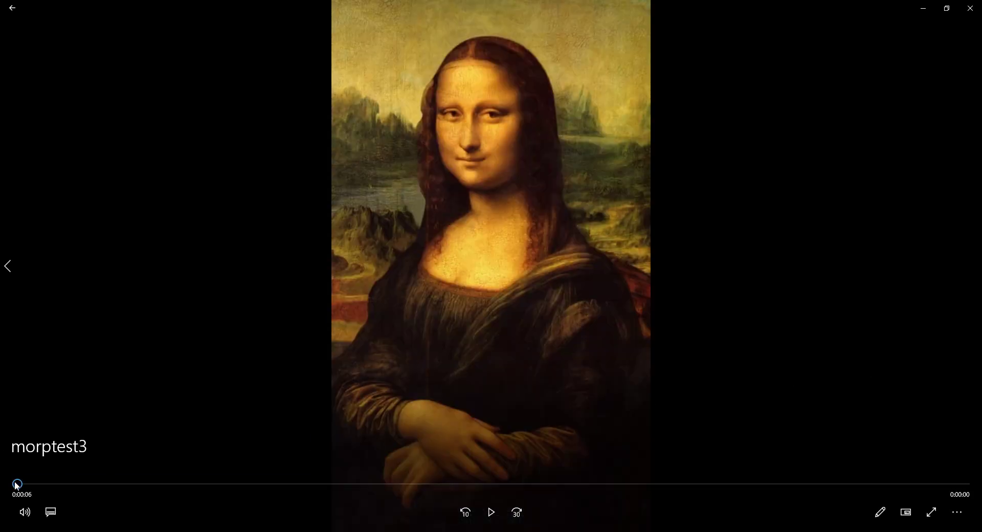
left_click(491, 512)
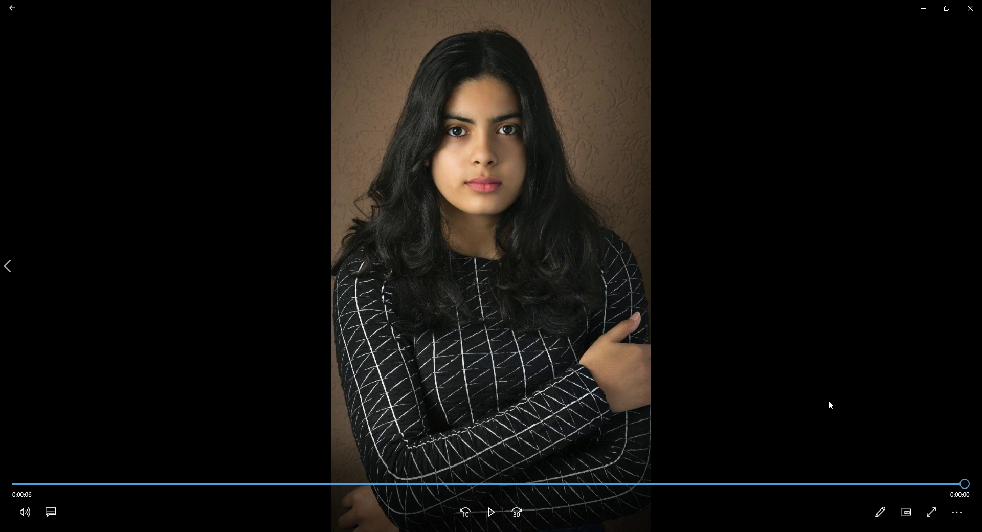
left_click(18, 485)
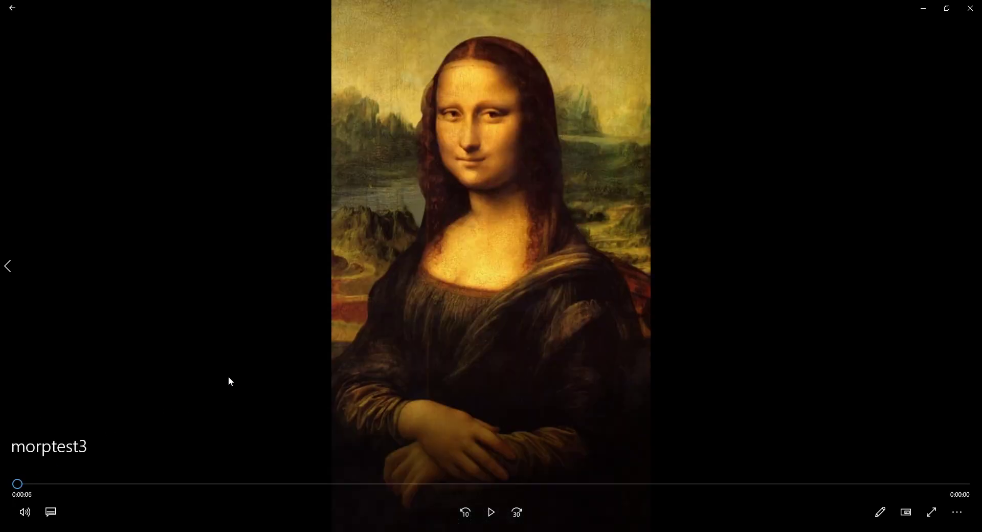
left_click(491, 513)
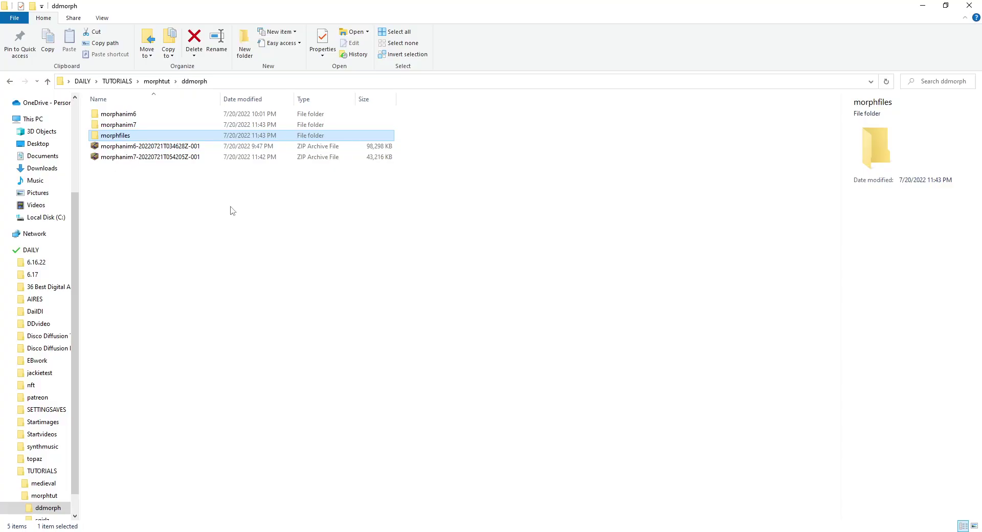
In File Explorer, view the frame sequences in the morphanim6 and morphanim7 folders inside ddmorph.
double_click(123, 115)
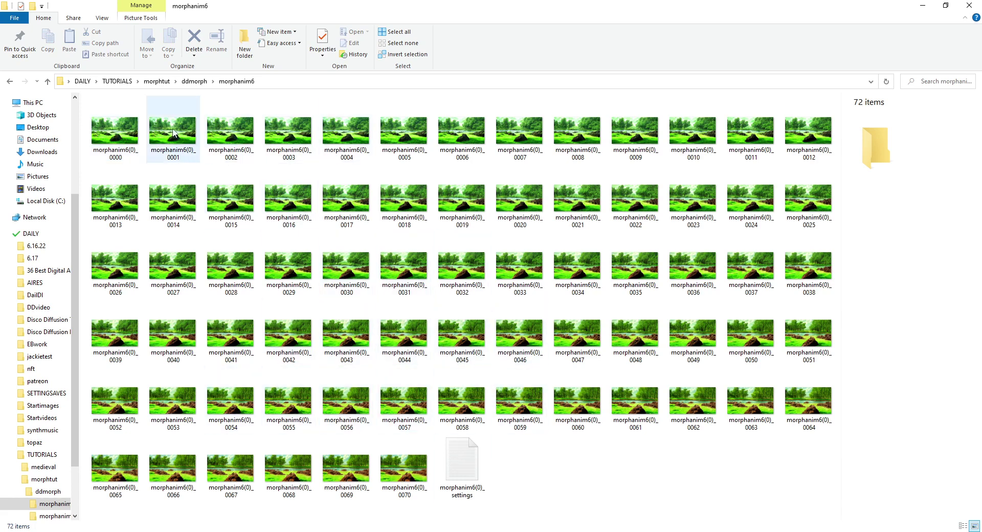
left_click(48, 82)
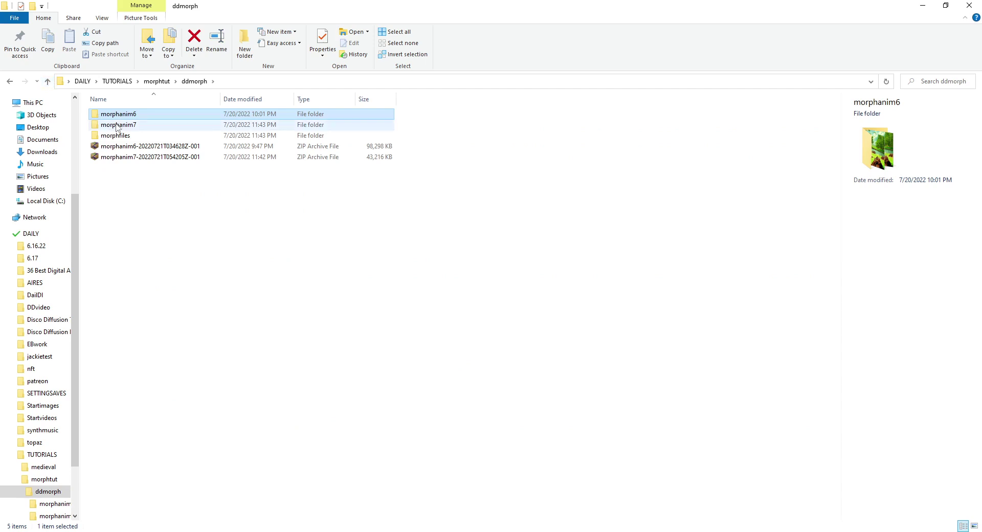
key("Down")
key("Return")
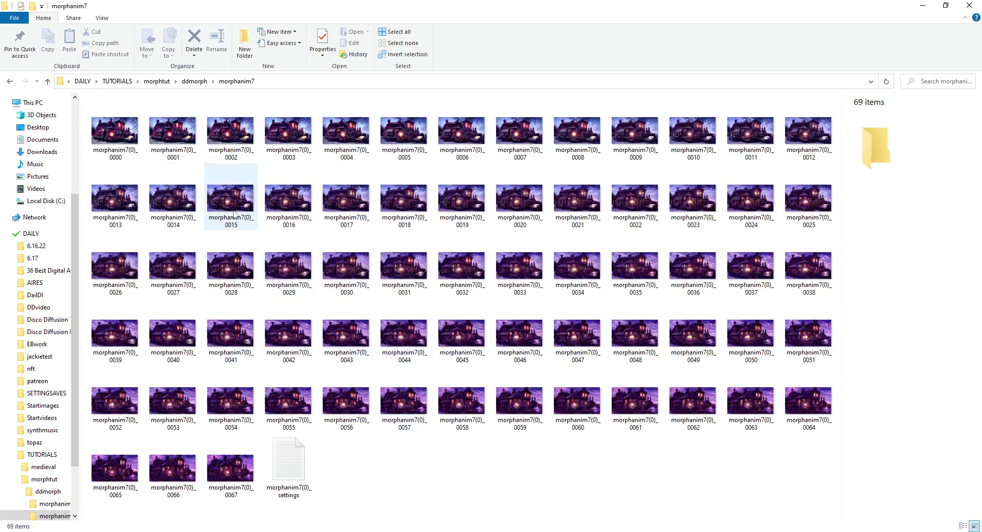
left_click(47, 82)
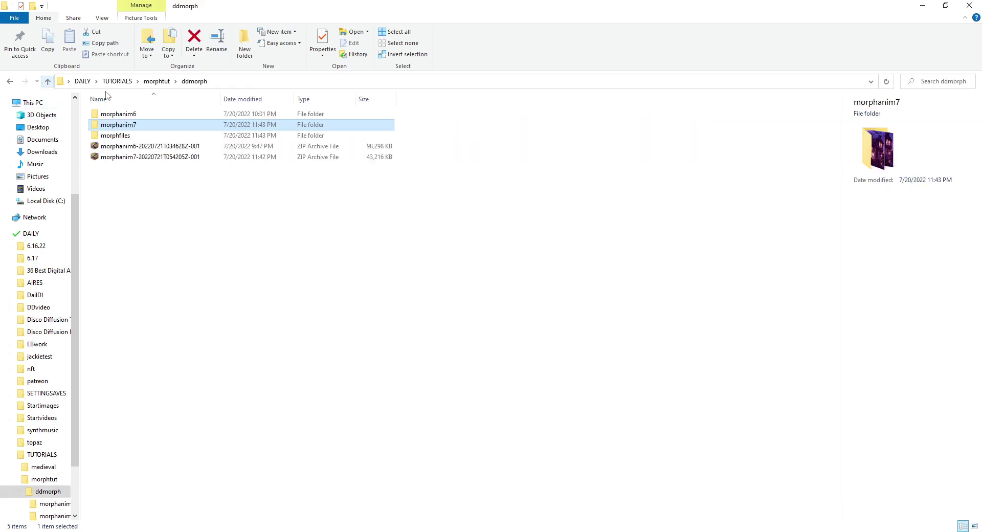
Copy the last morphanim6 frame, morphanim6(0)_0070, into the morphfiles folder.
left_click(124, 115)
double_click(124, 119)
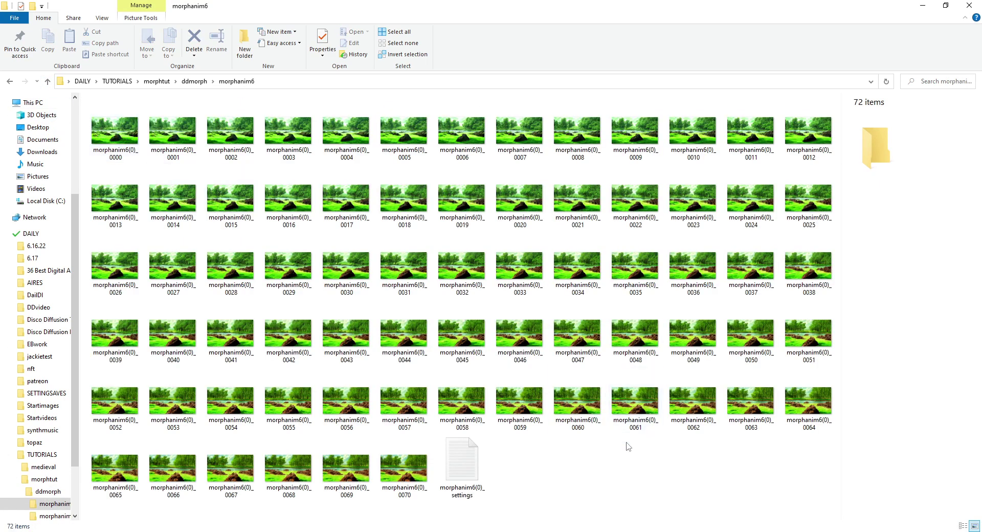
left_click(408, 473)
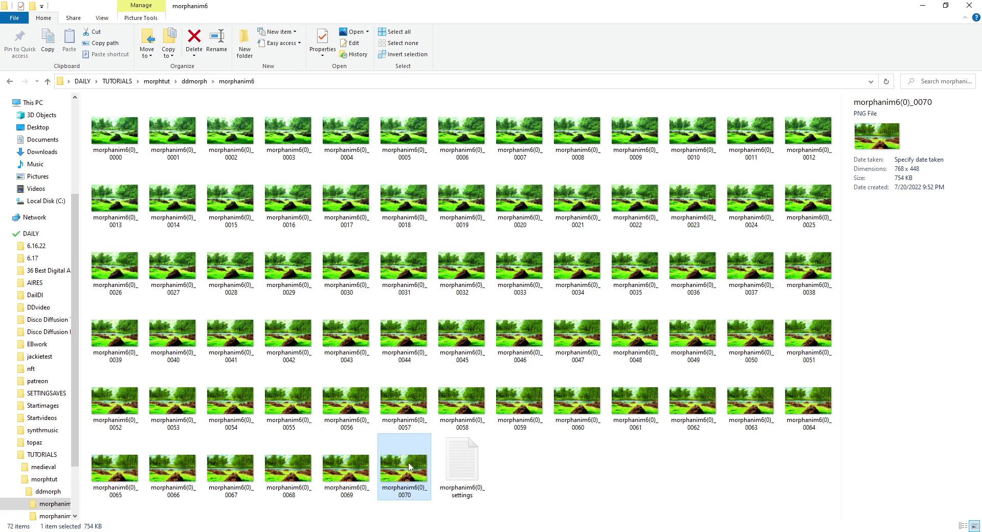
right_click(408, 467)
left_click(445, 407)
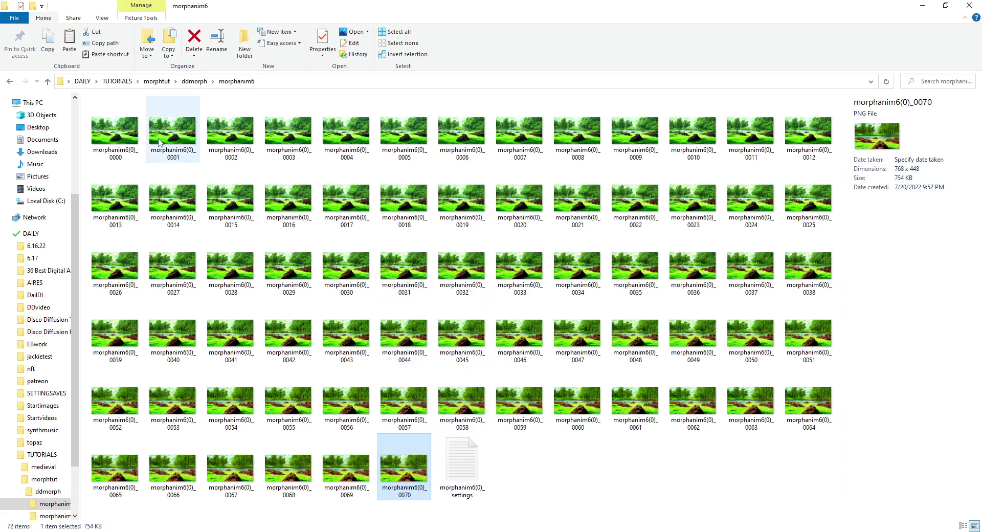
left_click(47, 81)
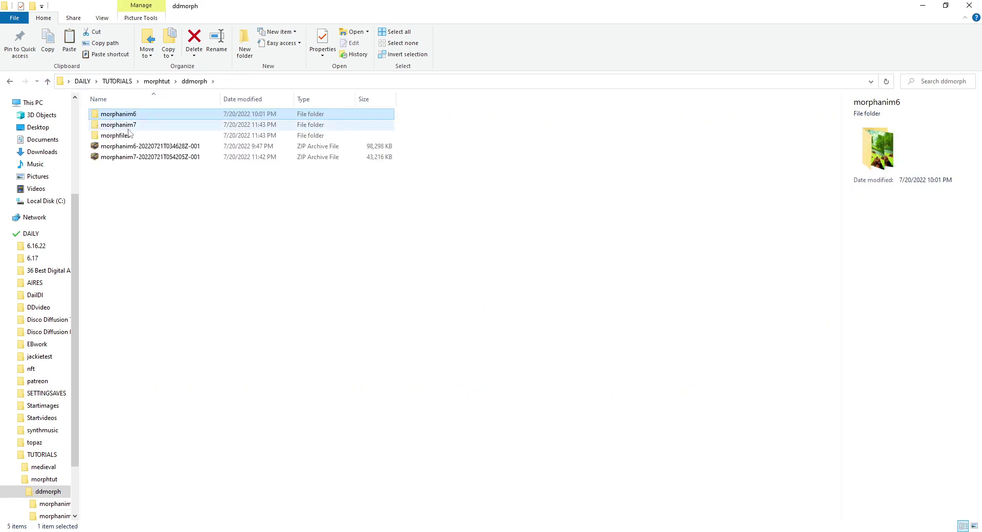
double_click(129, 134)
right_click(187, 158)
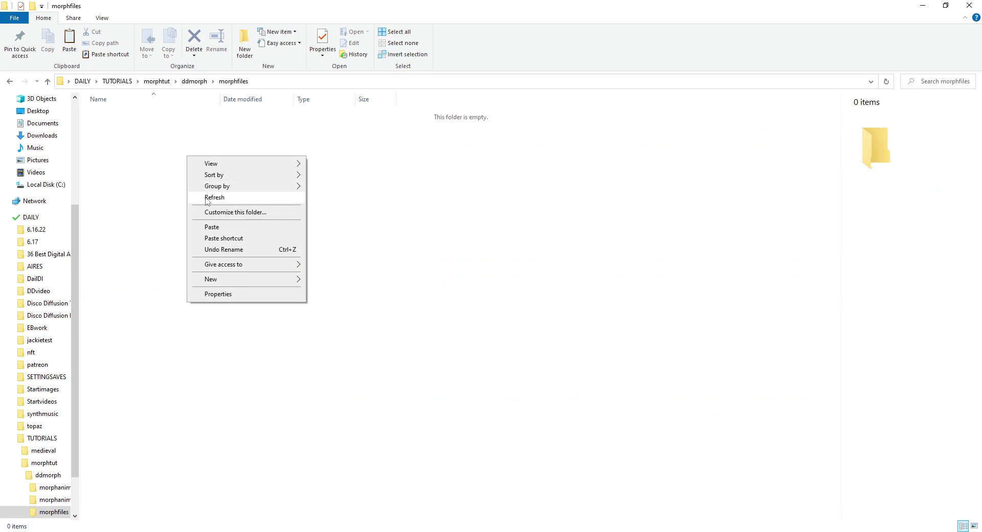
left_click(212, 227)
Copy the first morphanim7 frame, morphanim7(0)_0000, into the morphfiles folder.
left_click(48, 82)
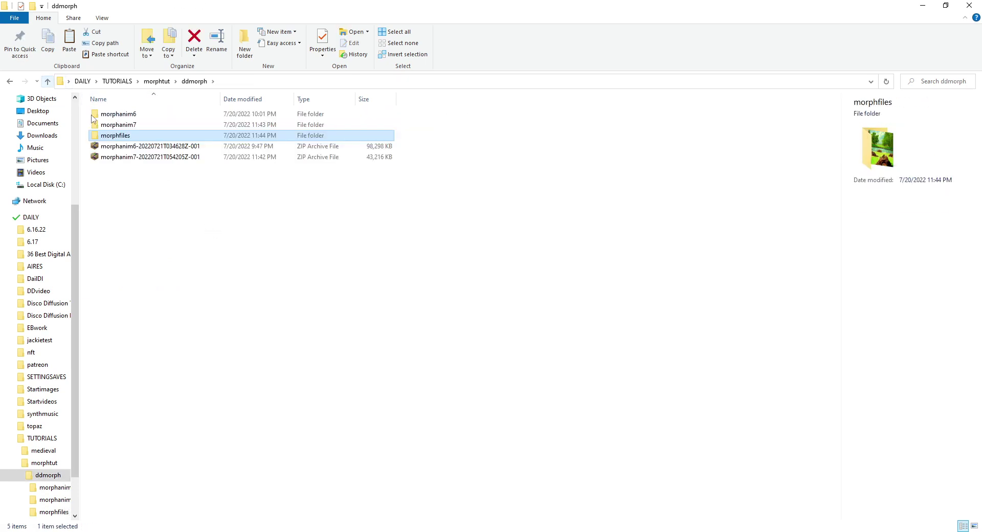
double_click(118, 125)
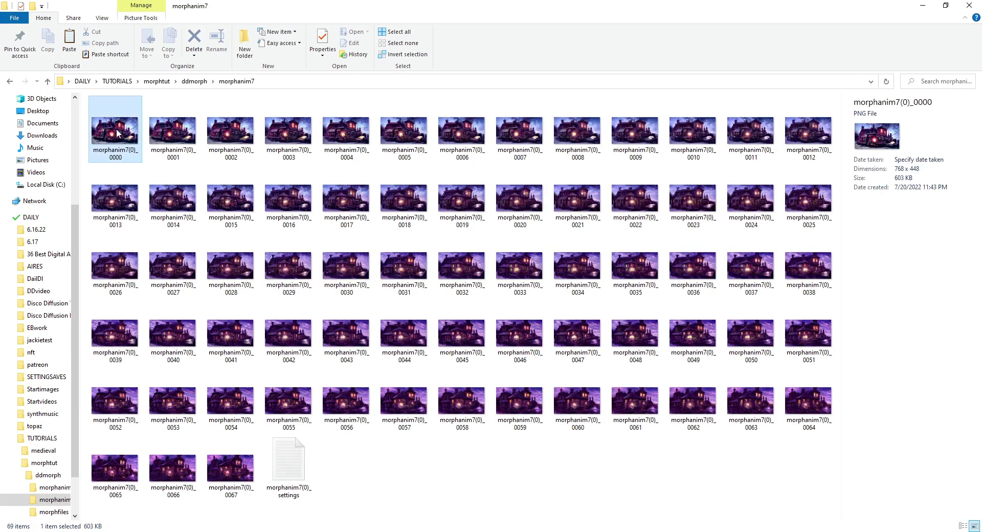
right_click(117, 133)
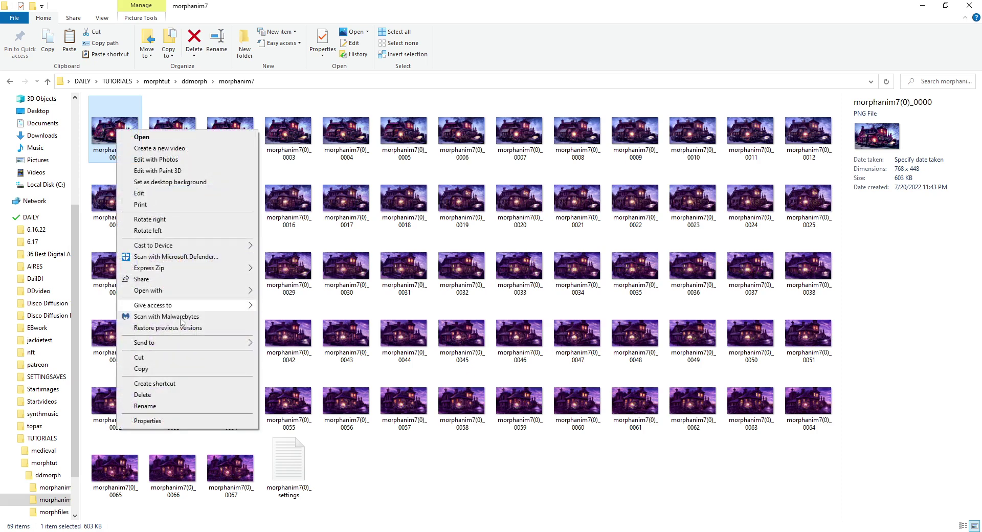
left_click(183, 367)
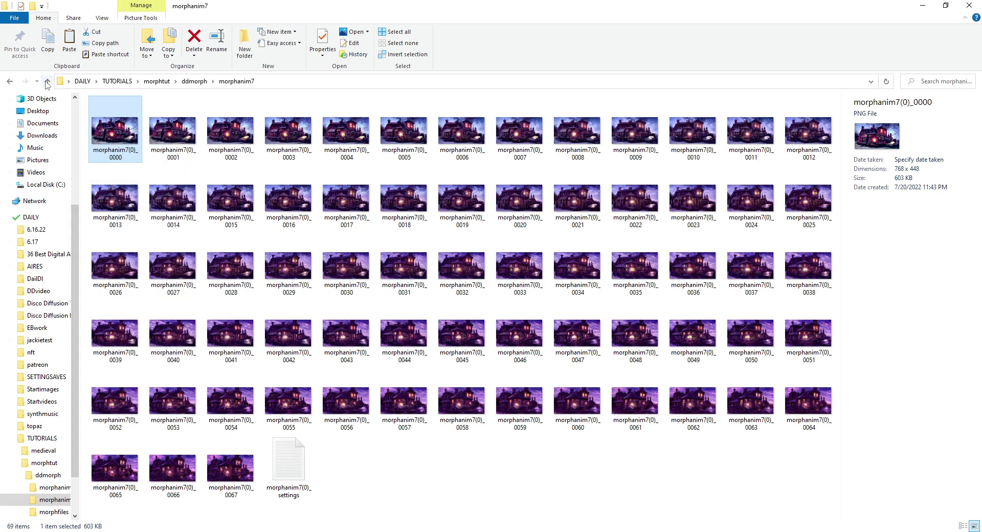
left_click(47, 81)
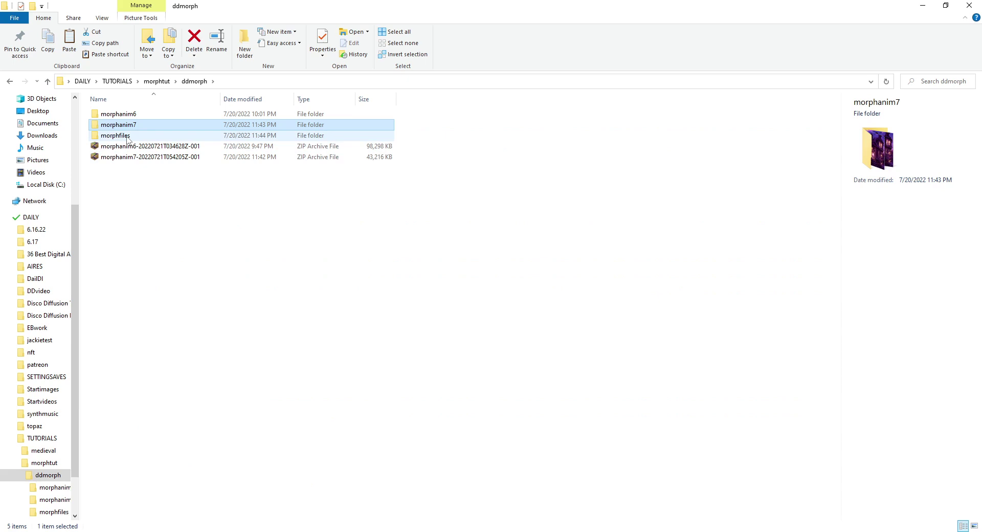
double_click(127, 136)
right_click(163, 187)
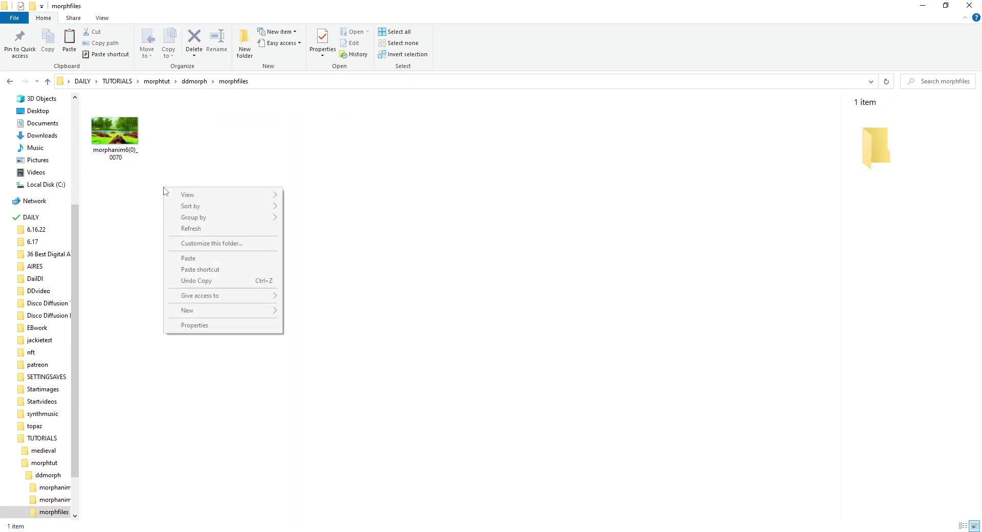
left_click(203, 259)
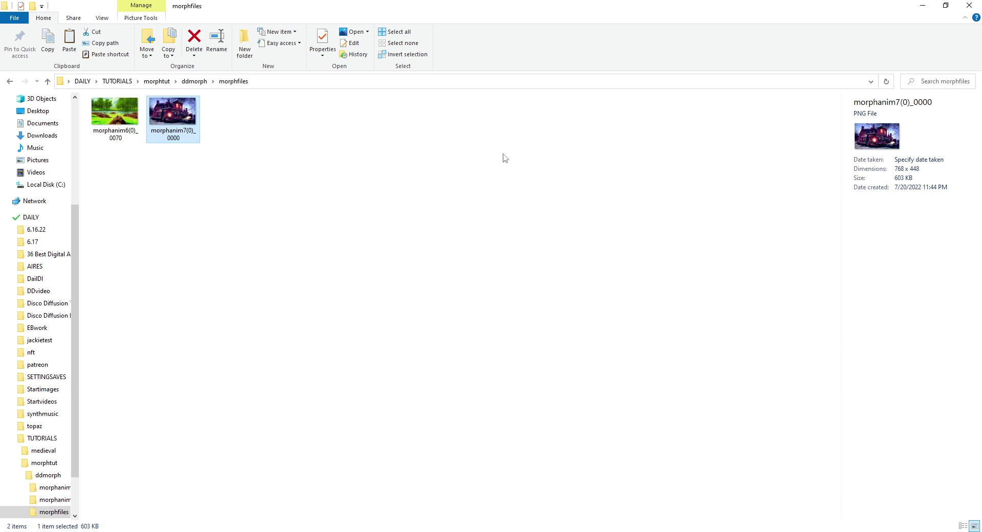
Compare the two copied frames, morphanim6(0)_0070 and morphanim7(0)_0000, in the morphfiles folder.
left_click(99, 117)
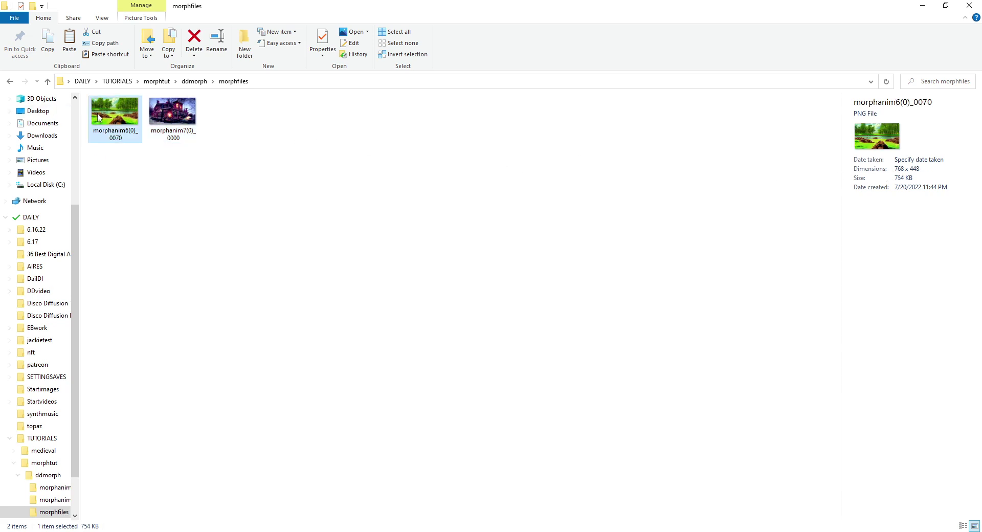
left_click(172, 119)
left_click(128, 114)
left_click(168, 116)
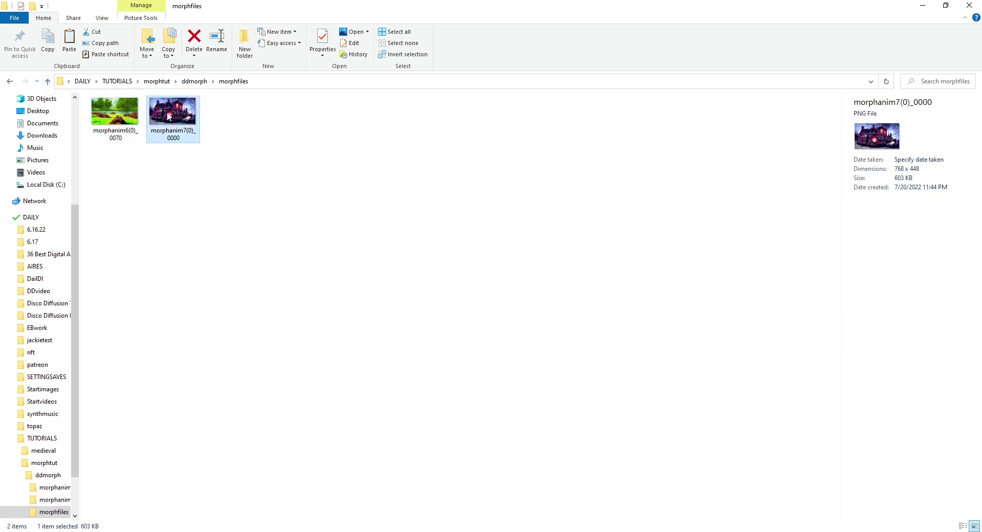
left_click(136, 117)
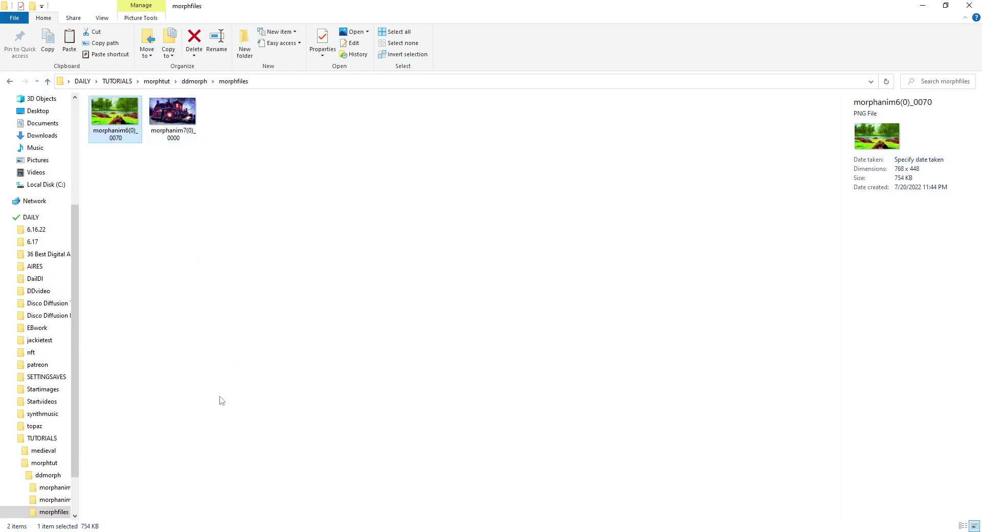
mouse_move(187, 531)
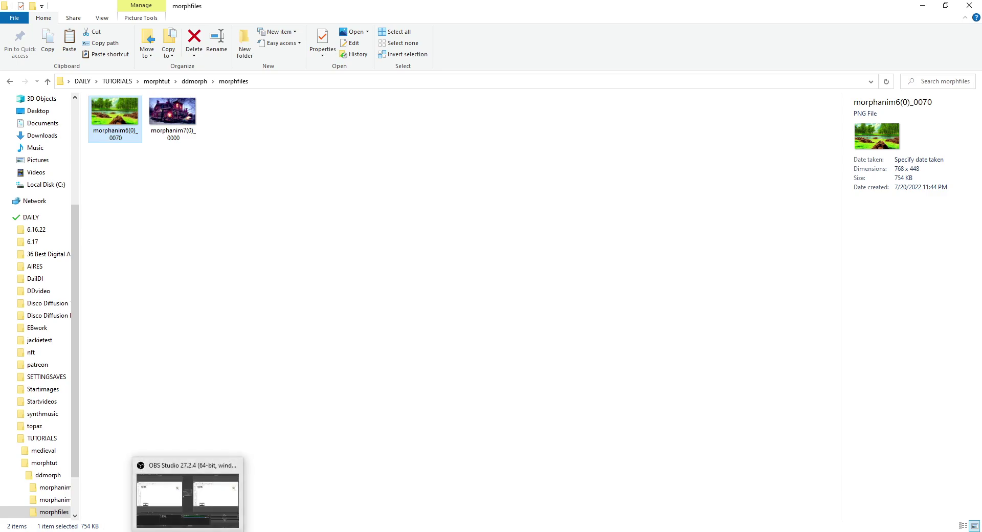
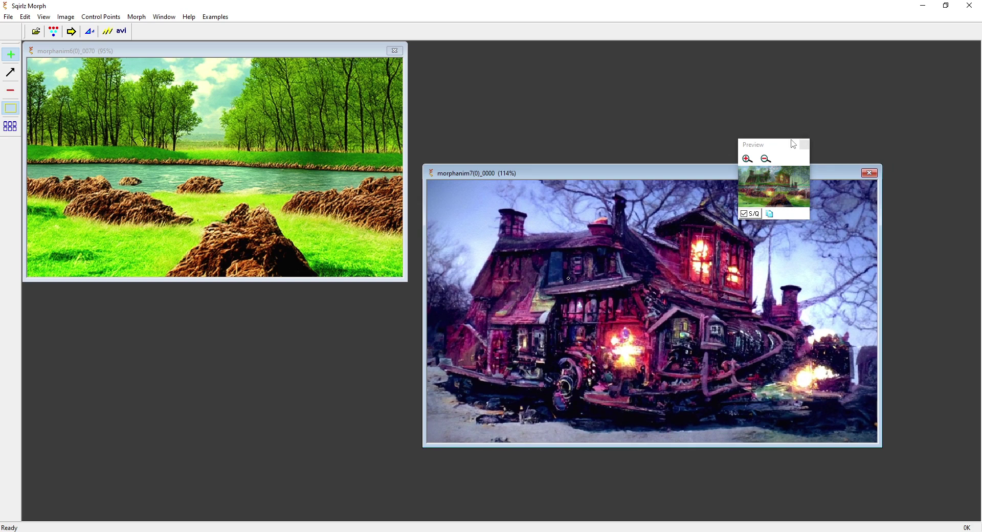
Arrange the morphanim6 and morphanim7 images side by side, moving the Preview window clear of both.
left_click_drag(784, 145, 942, 346)
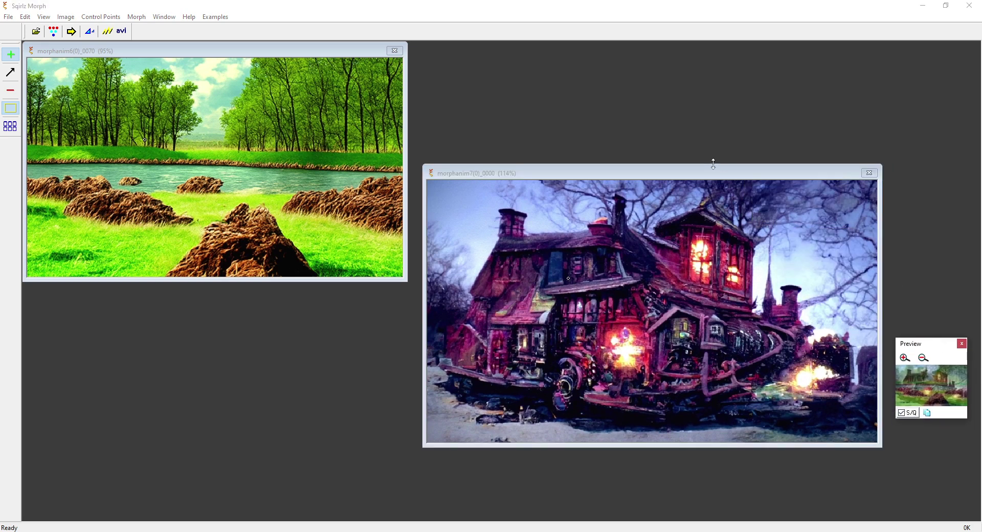
left_click_drag(685, 174, 677, 64)
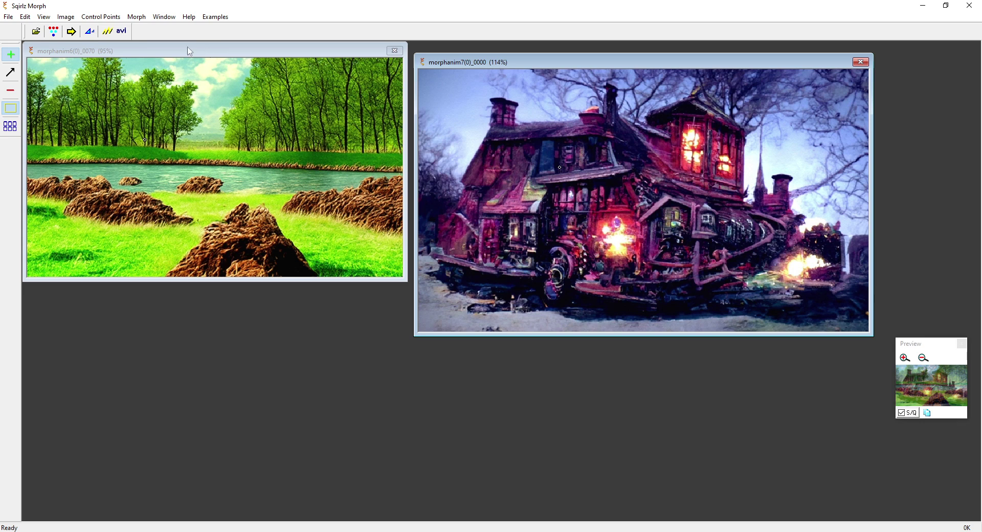
left_click_drag(196, 49, 204, 51)
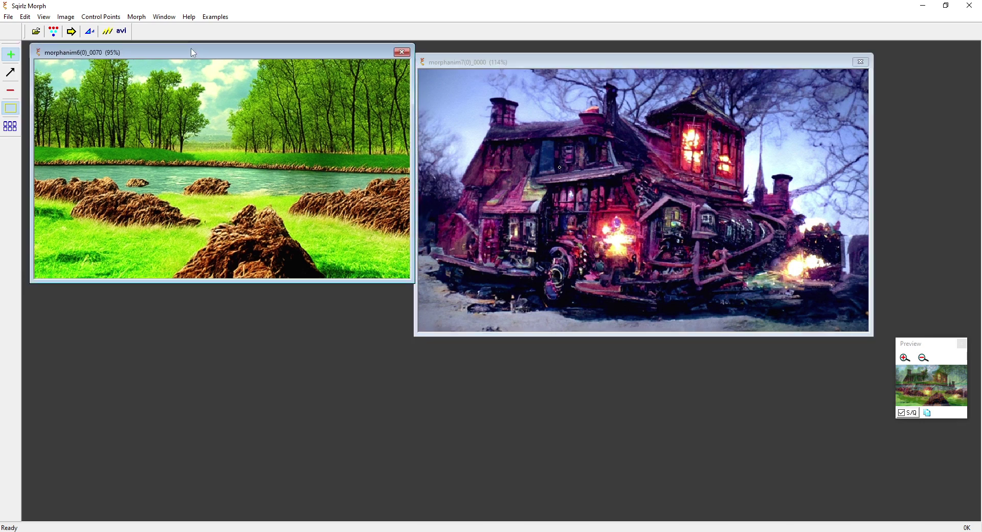
Remove the existing control point from the trees in the river image, and move the cottage image farther from it.
left_click(11, 90)
left_click(151, 141)
left_click_drag(559, 62, 592, 50)
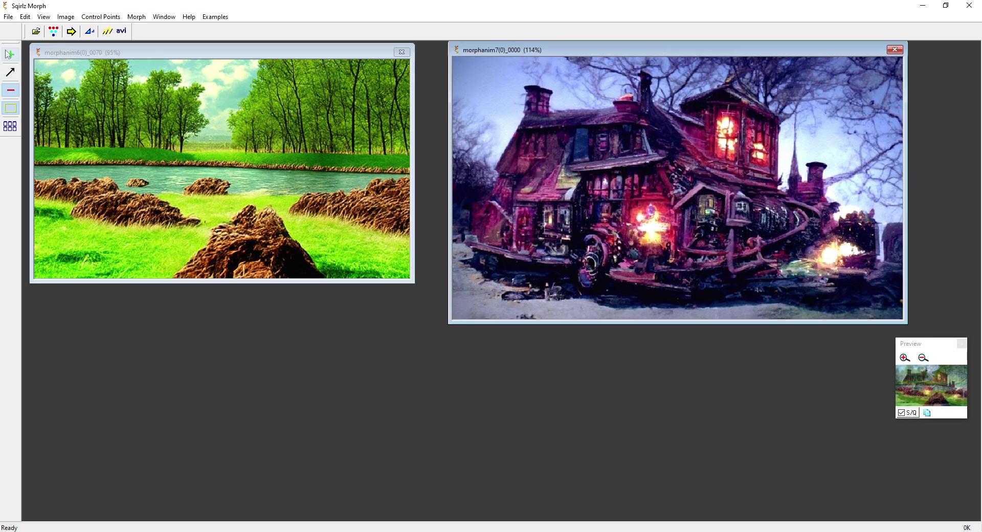
left_click(11, 54)
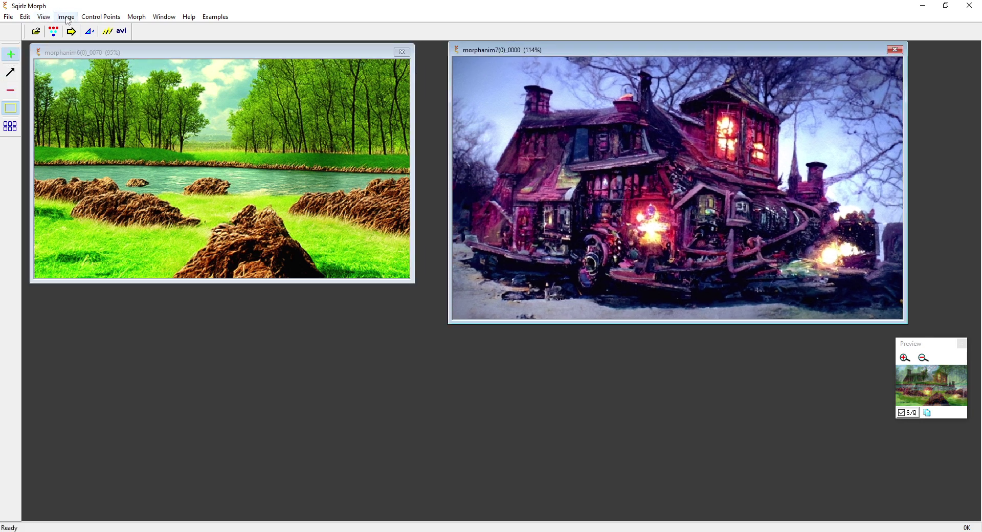
Set the morph to One Way with an animation period of 200 frames.
left_click(136, 17)
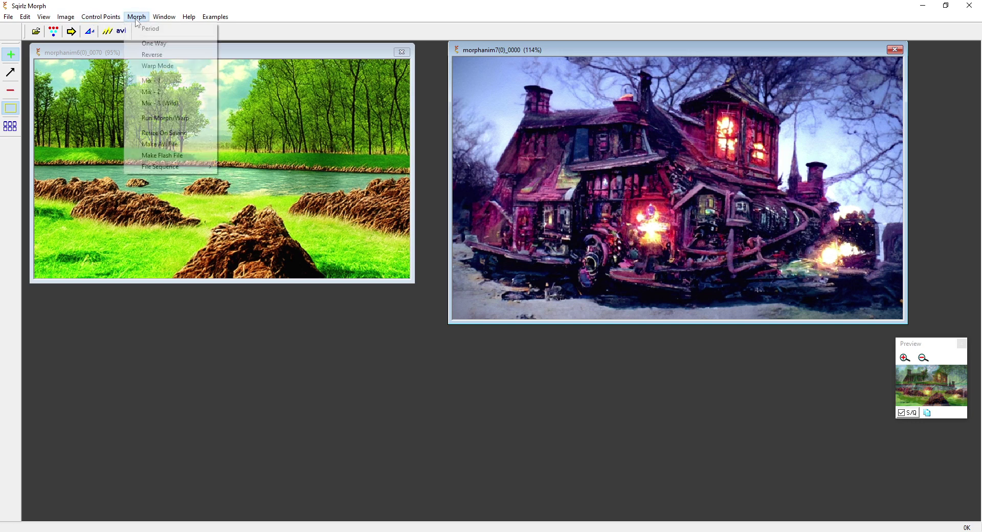
left_click(168, 45)
left_click(142, 20)
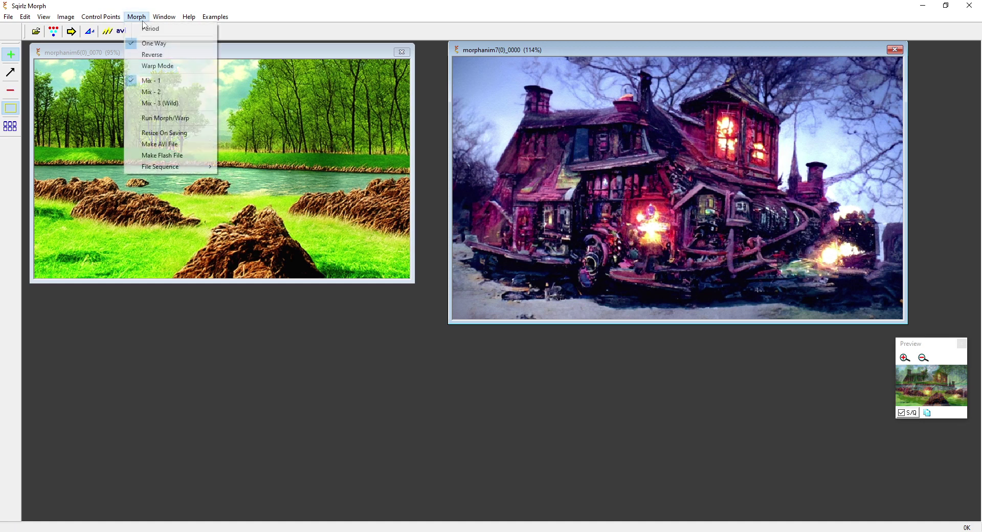
left_click(143, 21)
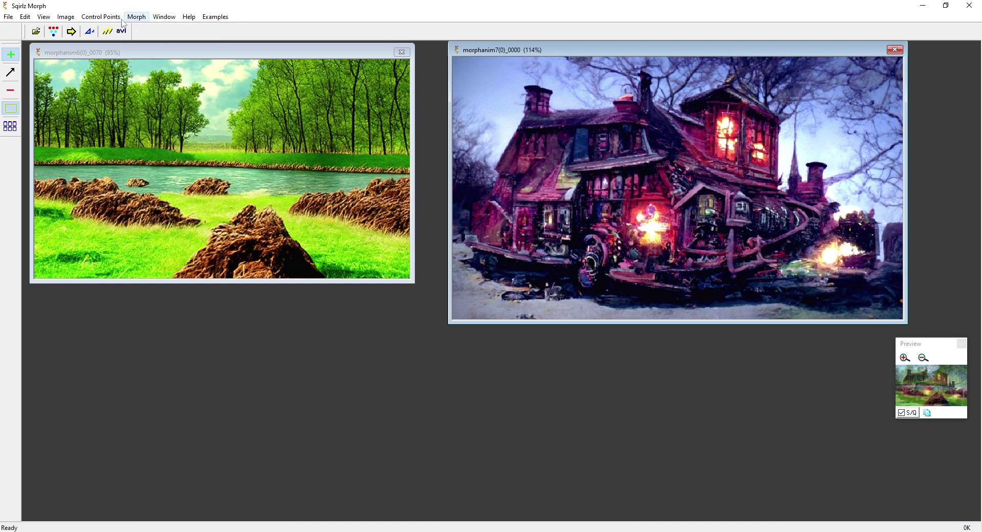
left_click(57, 36)
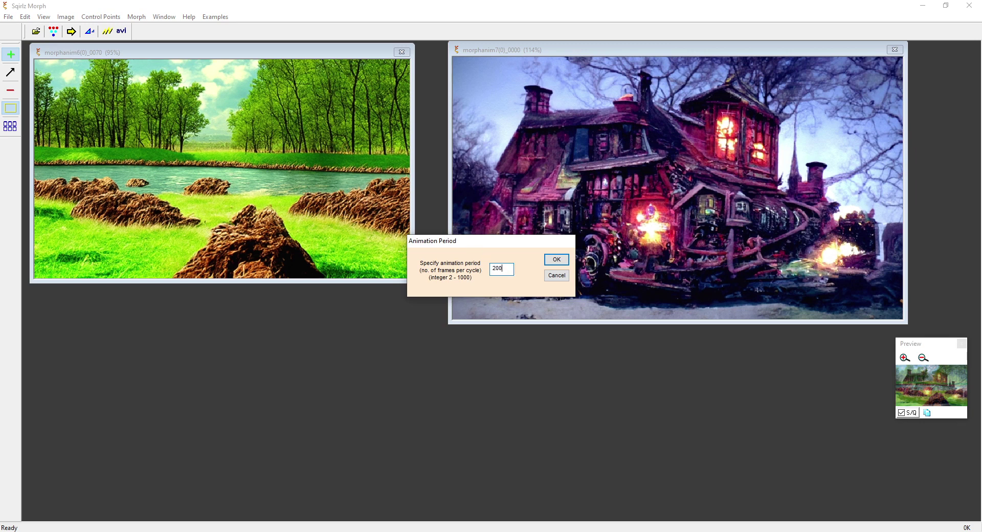
left_click(555, 260)
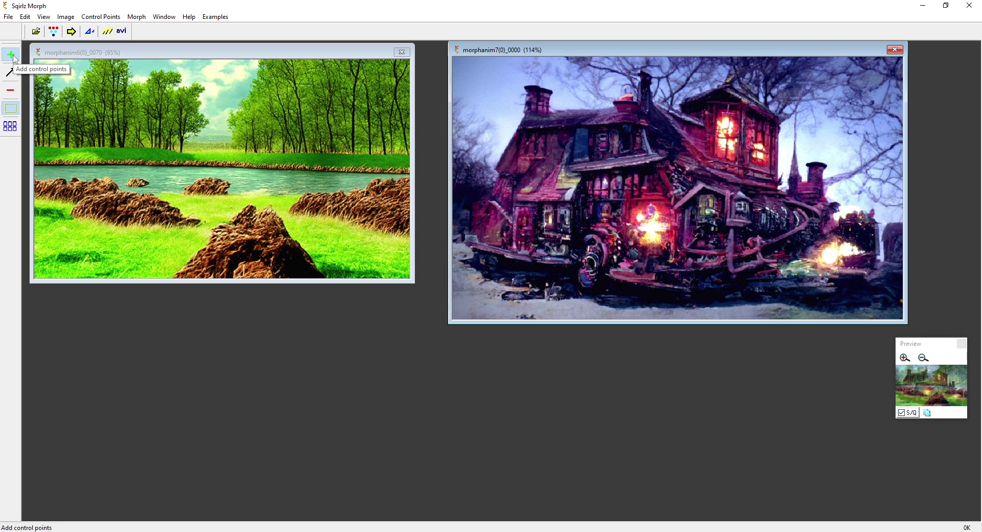
left_click(14, 58)
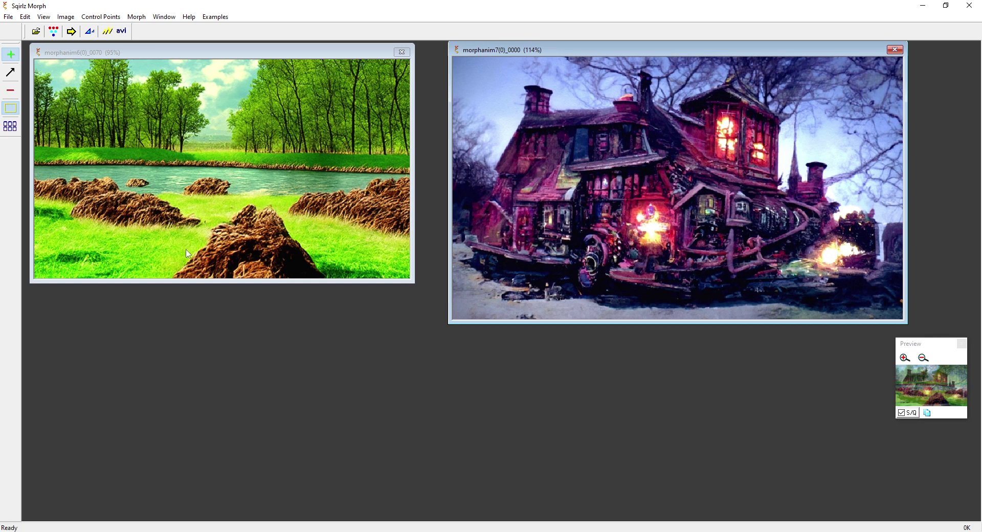
left_click(176, 276)
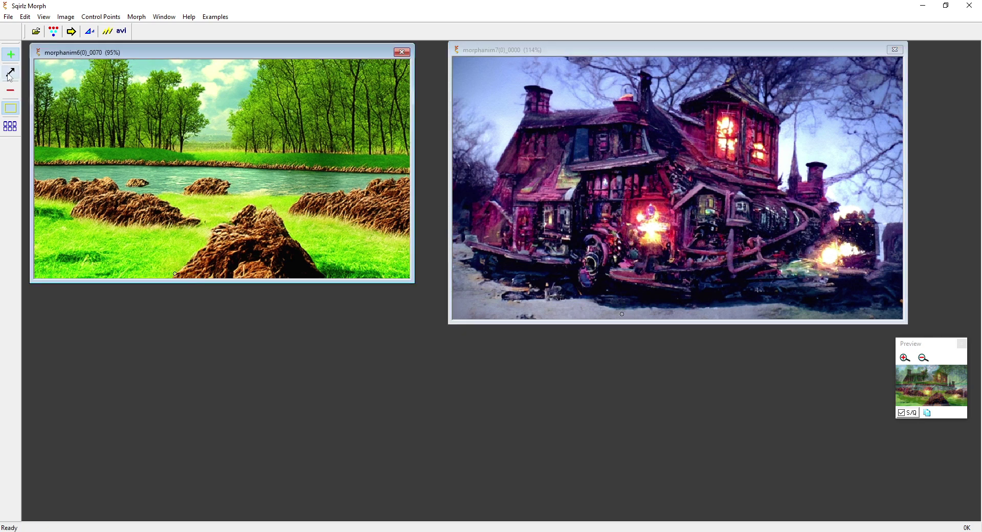
left_click(246, 206)
left_click(271, 207)
left_click(10, 90)
left_click(270, 207)
left_click(245, 205)
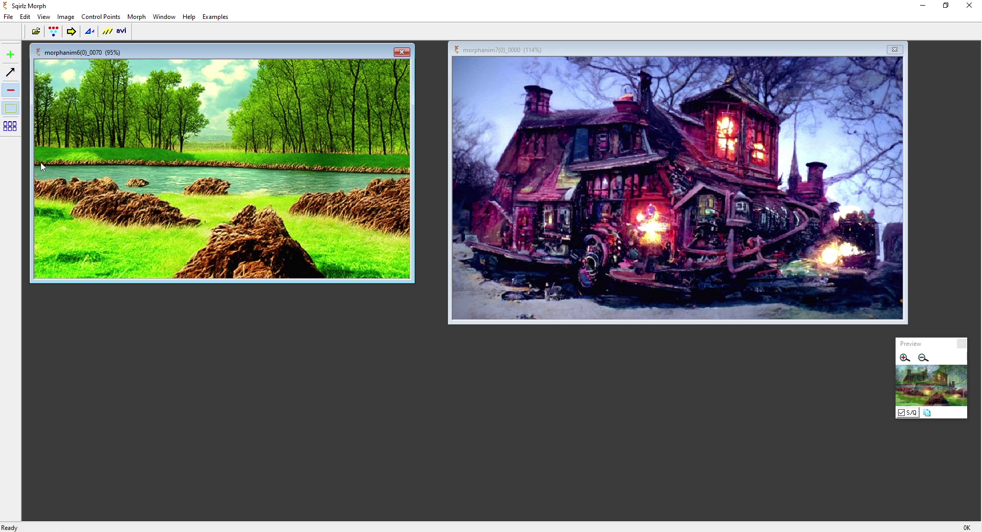
Add six control points to the river image, three along the far bank's edge and three along the near shore's rocks and grass.
left_click(11, 54)
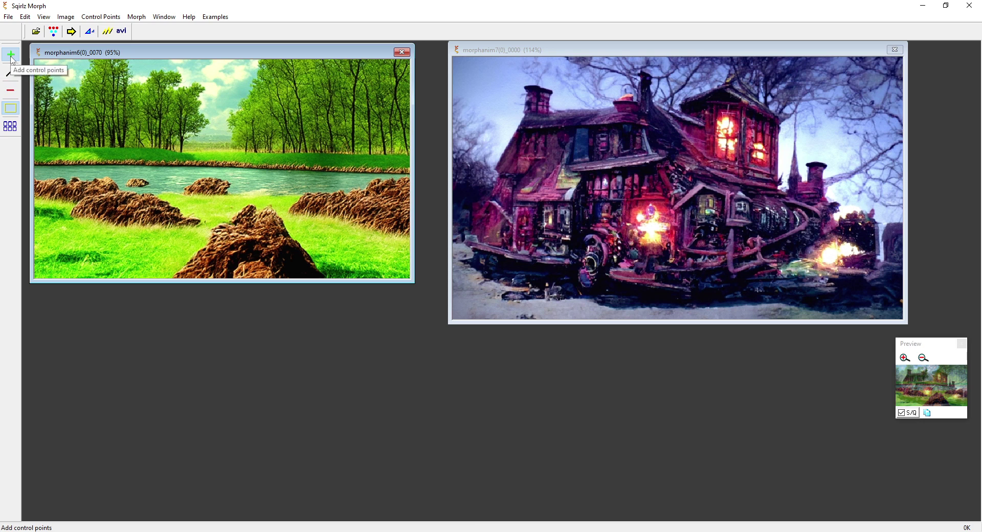
left_click(42, 164)
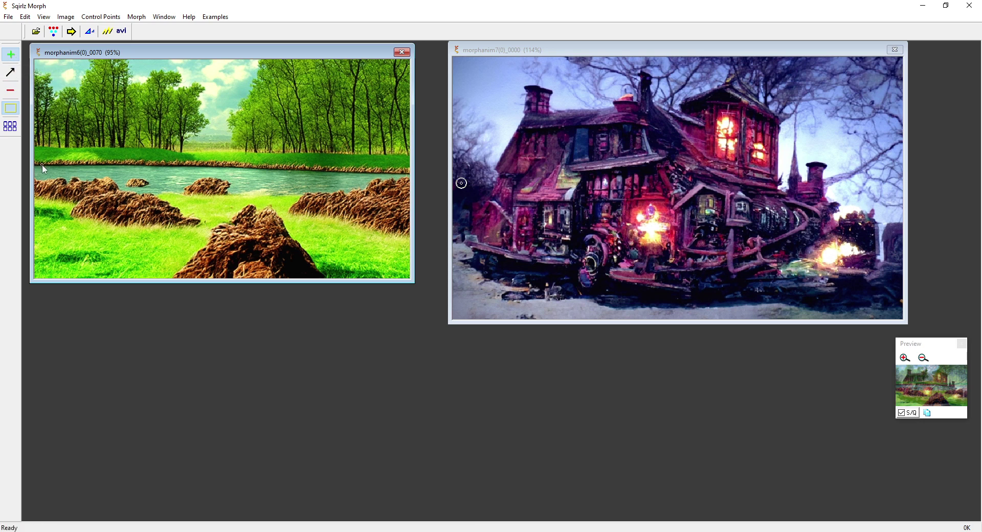
left_click(405, 172)
left_click(347, 193)
left_click(206, 195)
left_click(37, 181)
left_click(215, 163)
Reposition the cottage image's control points to the tall chimney, the left chimney, the house's lower-left edge and the ground below its centre.
left_click(11, 73)
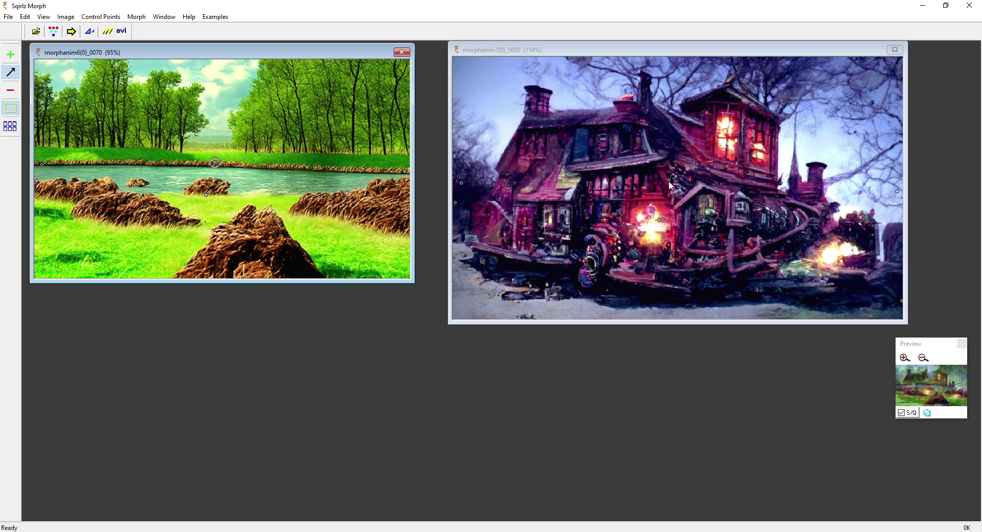
left_click_drag(668, 180, 648, 81)
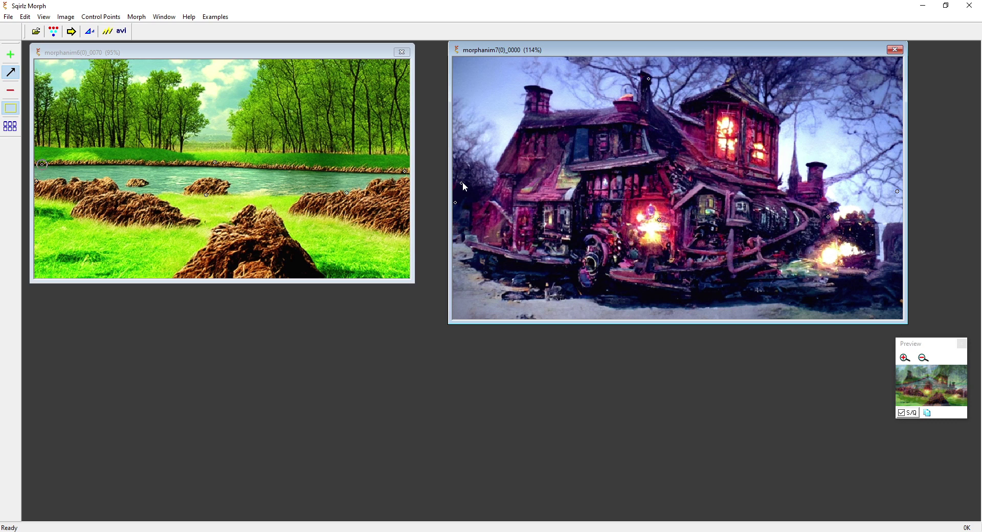
left_click_drag(527, 101, 525, 110)
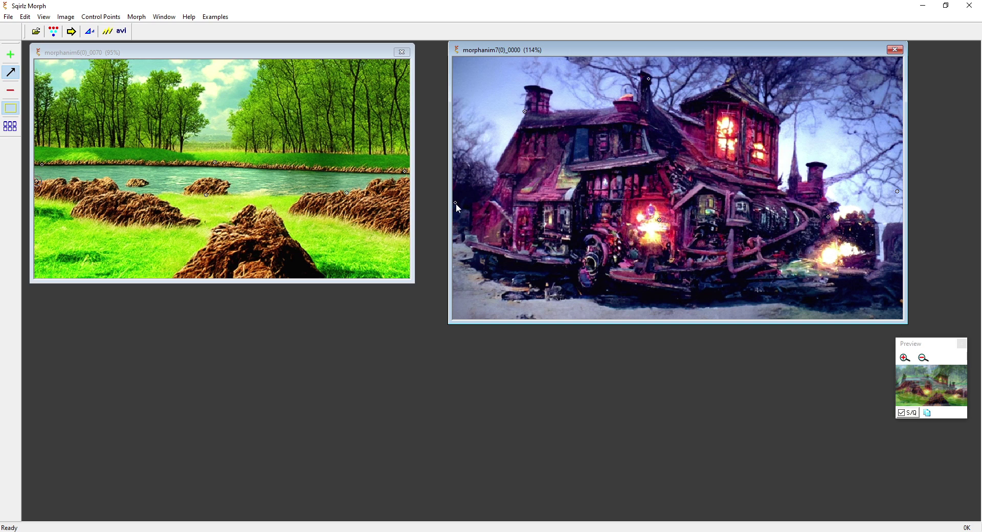
left_click_drag(456, 203, 476, 247)
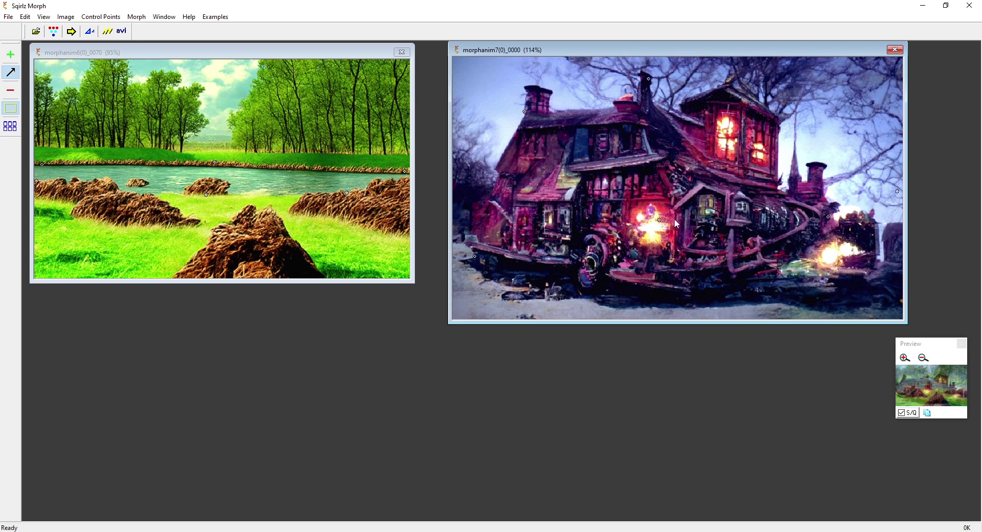
left_click_drag(660, 221, 661, 295)
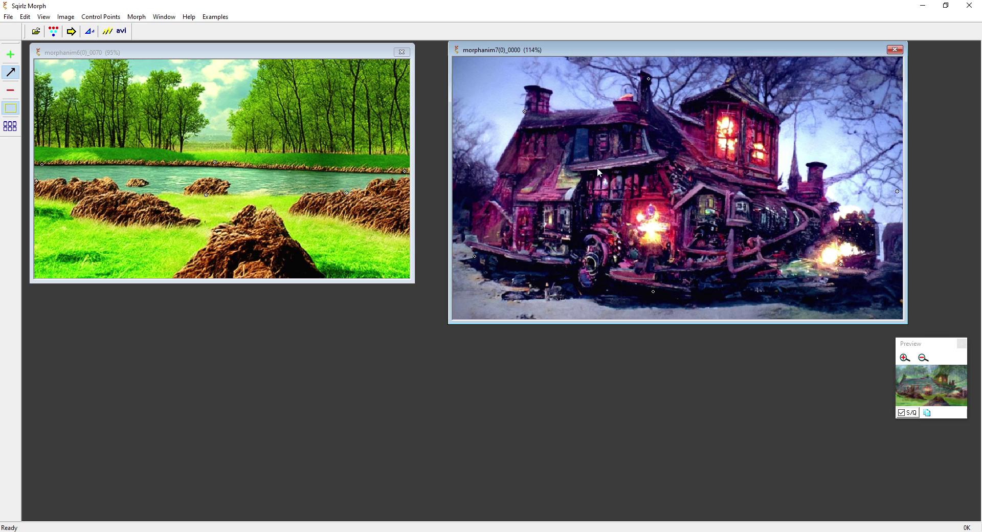
Run the morph and save it as an AVI file named riv2cottage in the ddmorph folder.
left_click(74, 36)
left_click(123, 32)
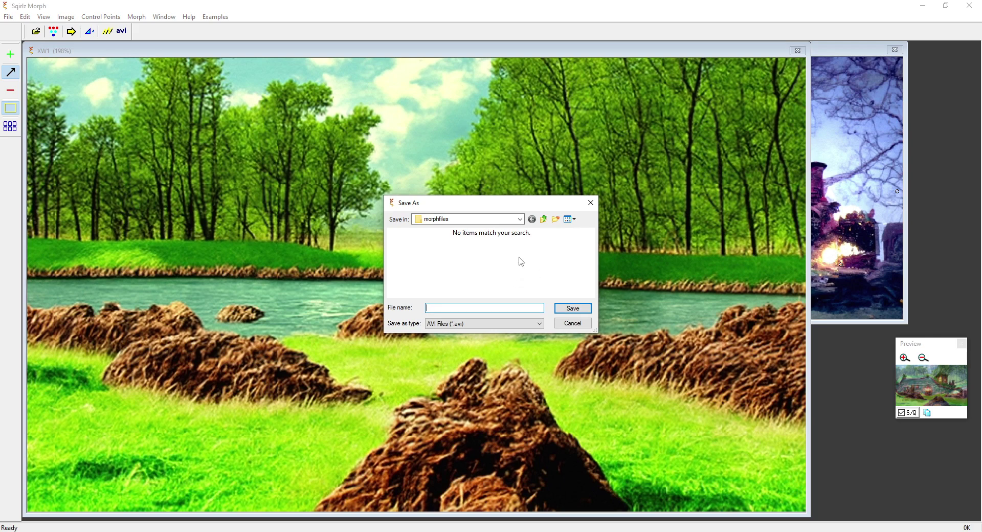
left_click(545, 220)
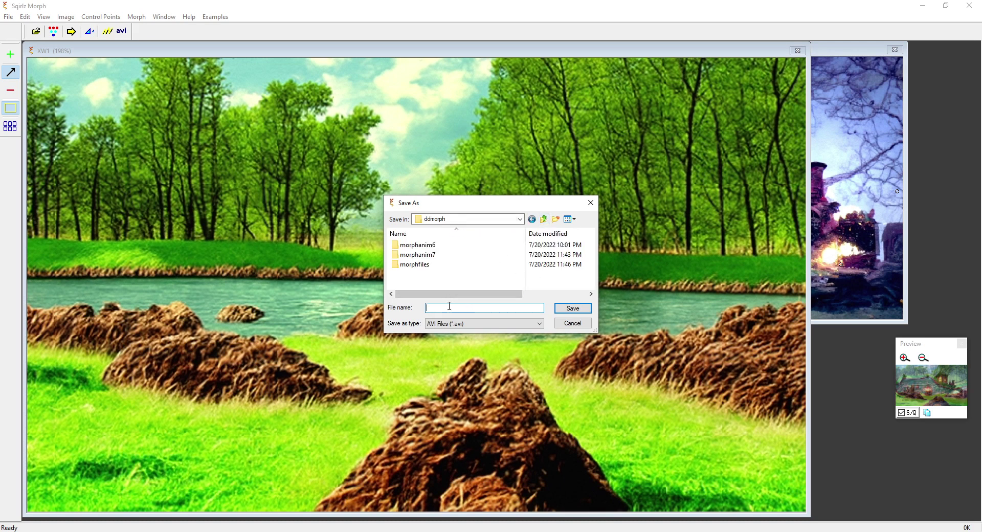
left_click(449, 306)
type("riv2cottage")
left_click(580, 308)
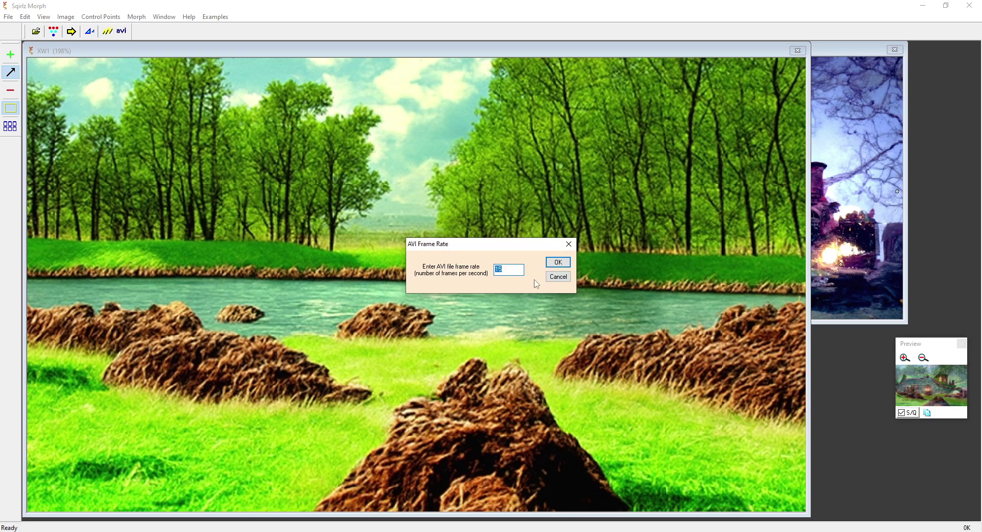
Export the AVI at 30 frames per second using the Logitech Video (I420) compressor.
type("30")
left_click(556, 263)
left_click(508, 260)
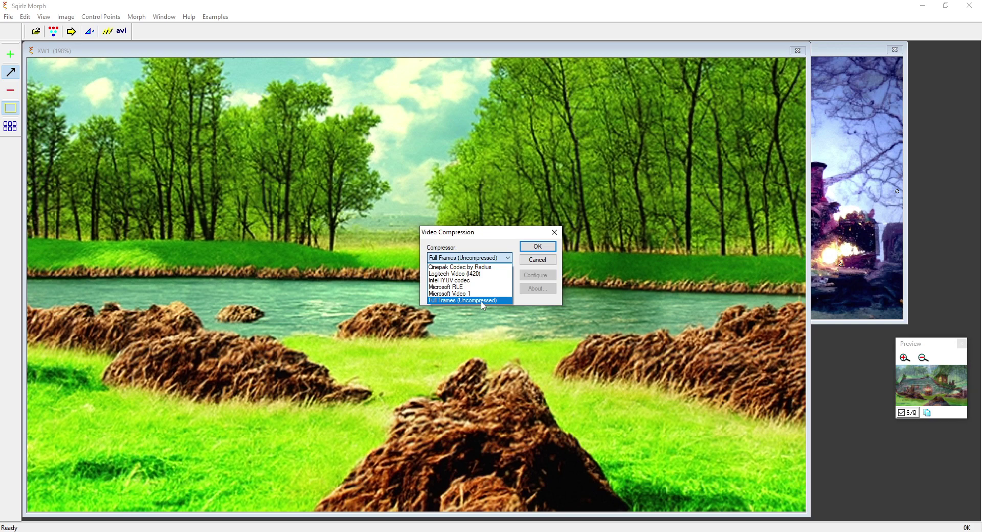
left_click(478, 275)
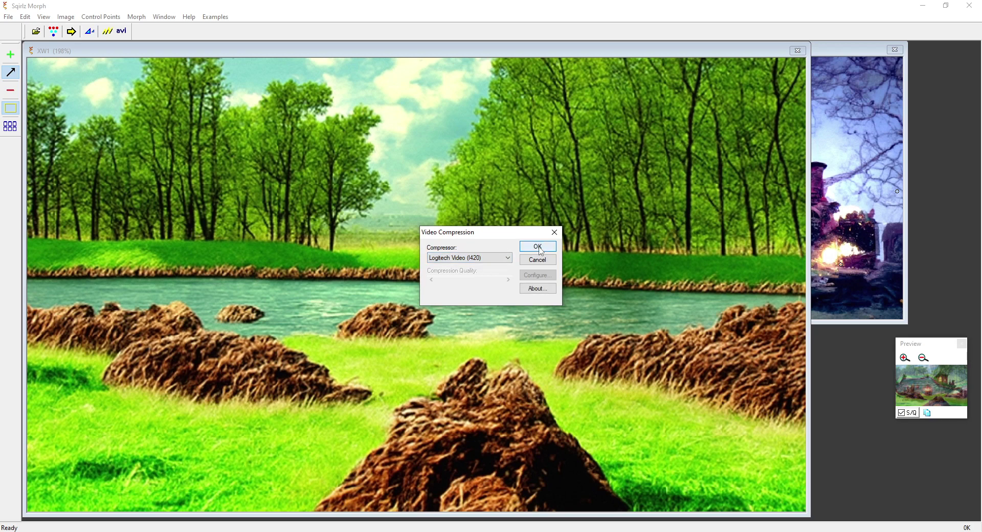
left_click(538, 247)
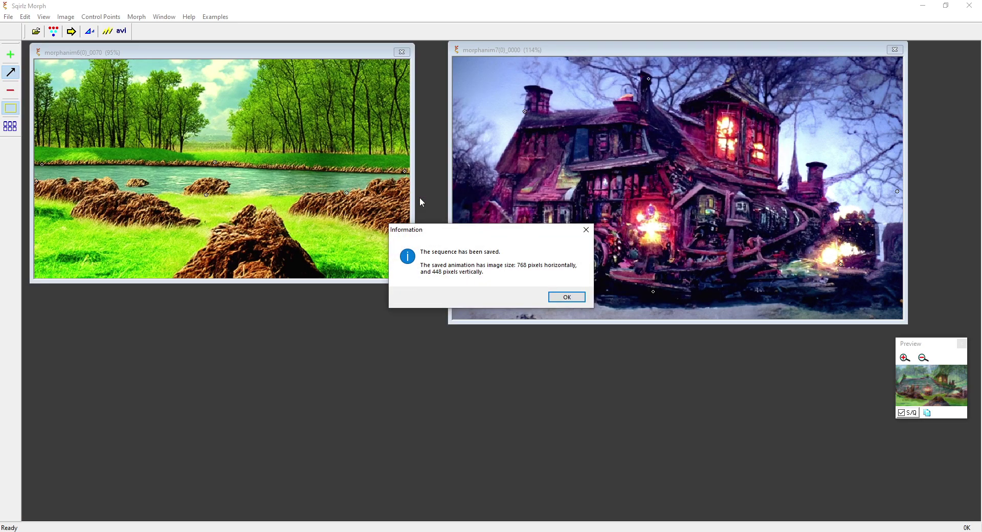
left_click(566, 297)
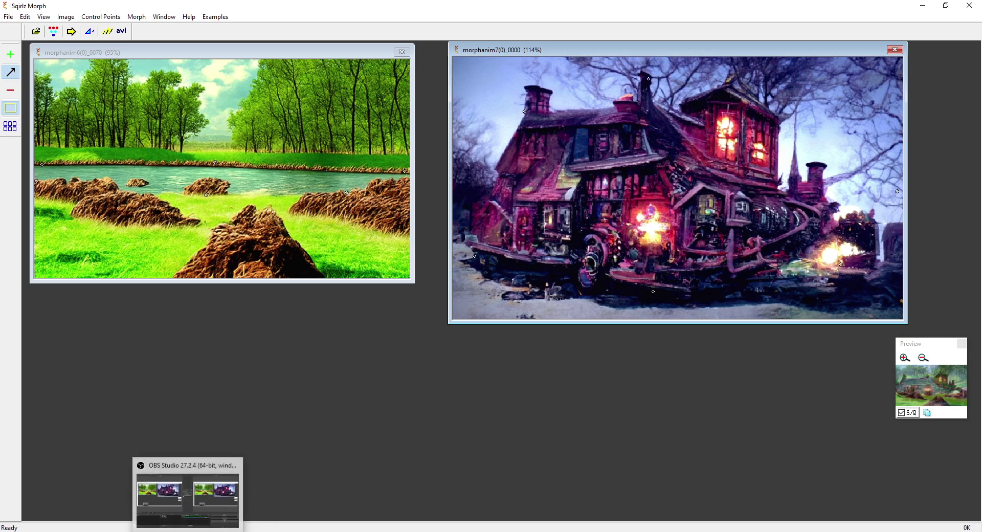
In Movavi Video Editor Plus, place anim1.wmv, riv2cottage.avi and anim2.wmv in that order on the video track.
left_click(186, 502)
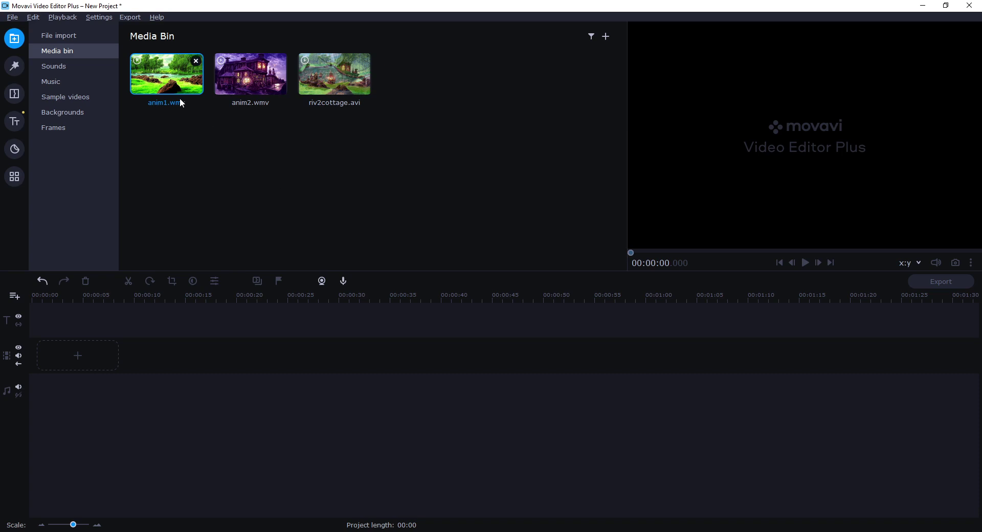
left_click_drag(163, 79, 74, 354)
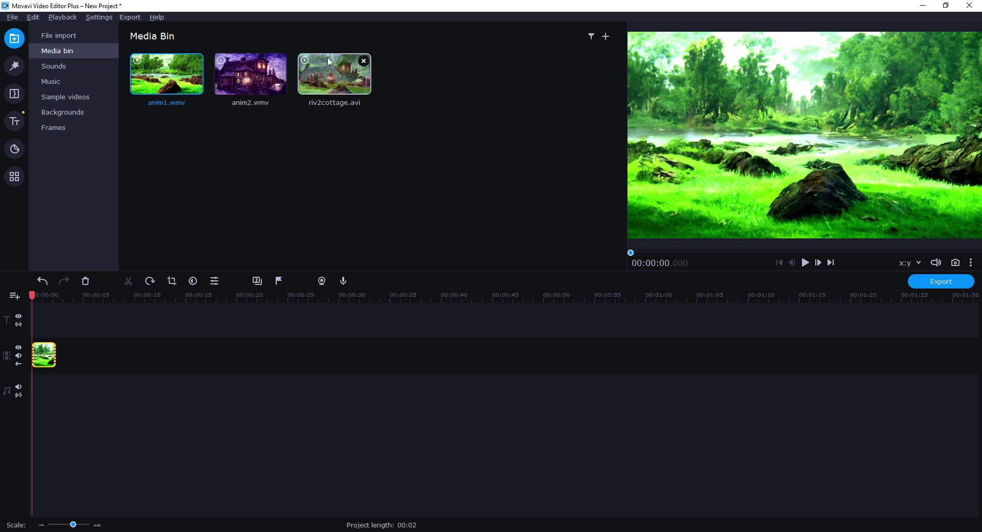
left_click_drag(333, 64, 81, 333)
left_click_drag(246, 59, 145, 343)
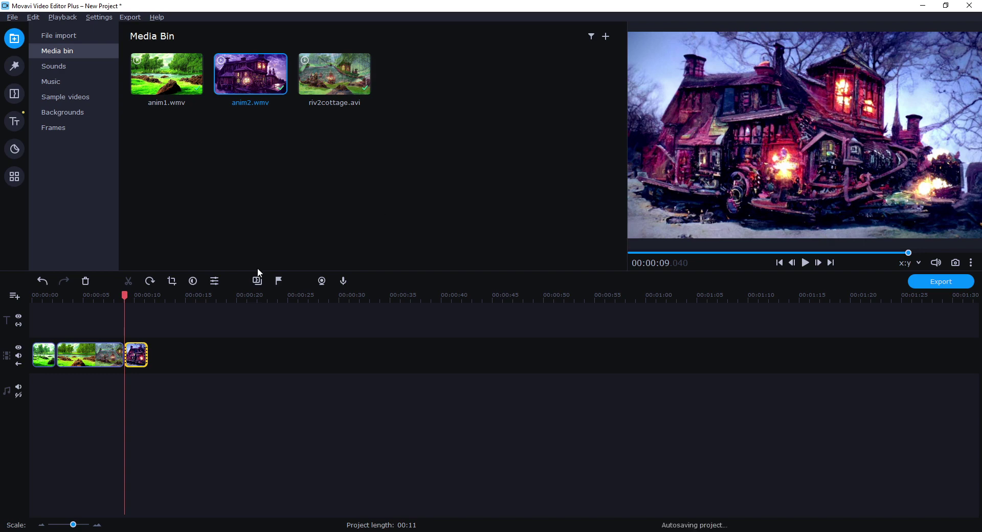
Play the assembled timeline from the beginning to review the morph transition between the two animations.
left_click_drag(126, 295, 32, 295)
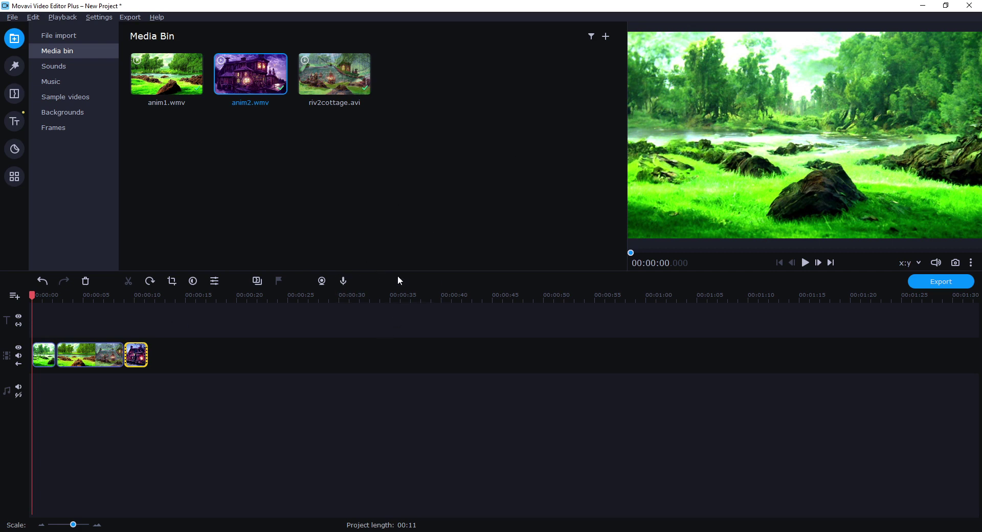
left_click(805, 263)
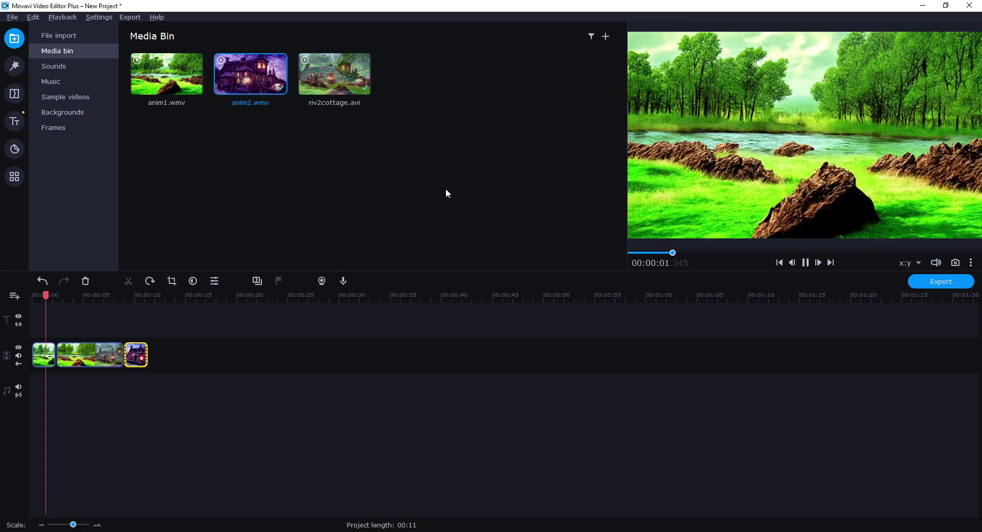